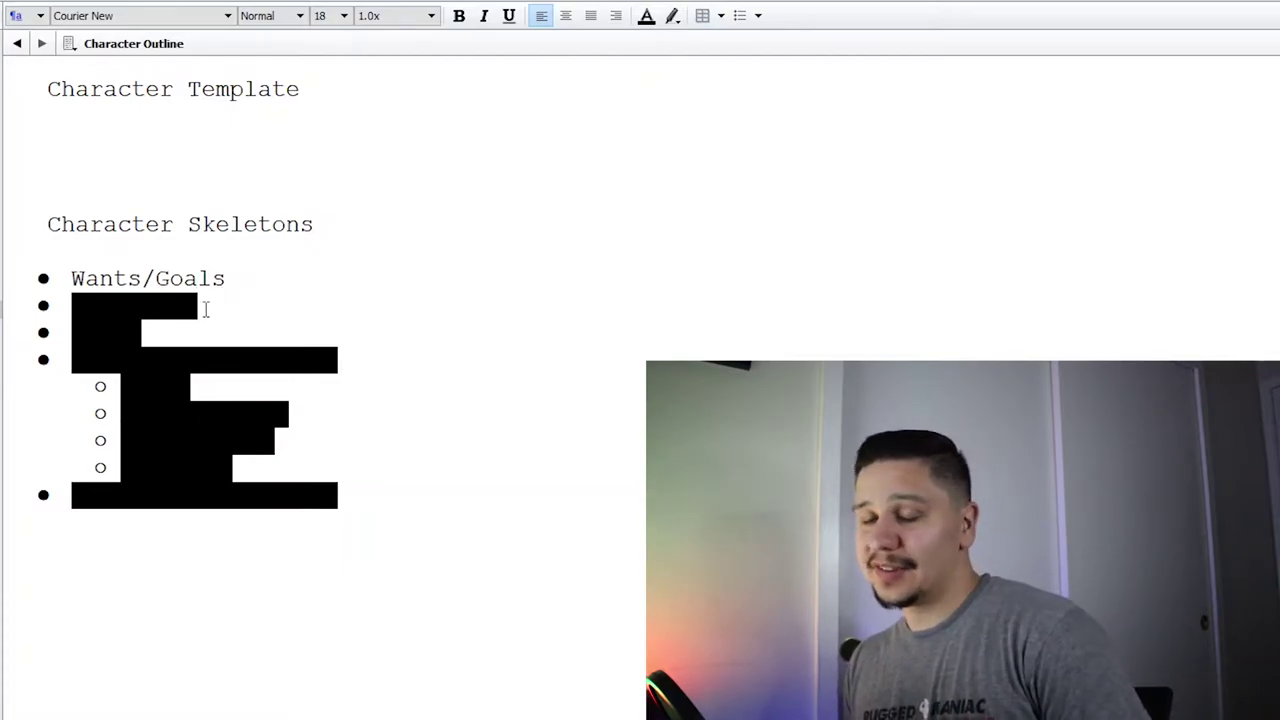
Remove the black highlight from the Ghost/lie and Needs bullets under Character Skeletons
{"action": "left_click_drag", "start_coordinate": [205, 310], "coordinate": [14, 301]}
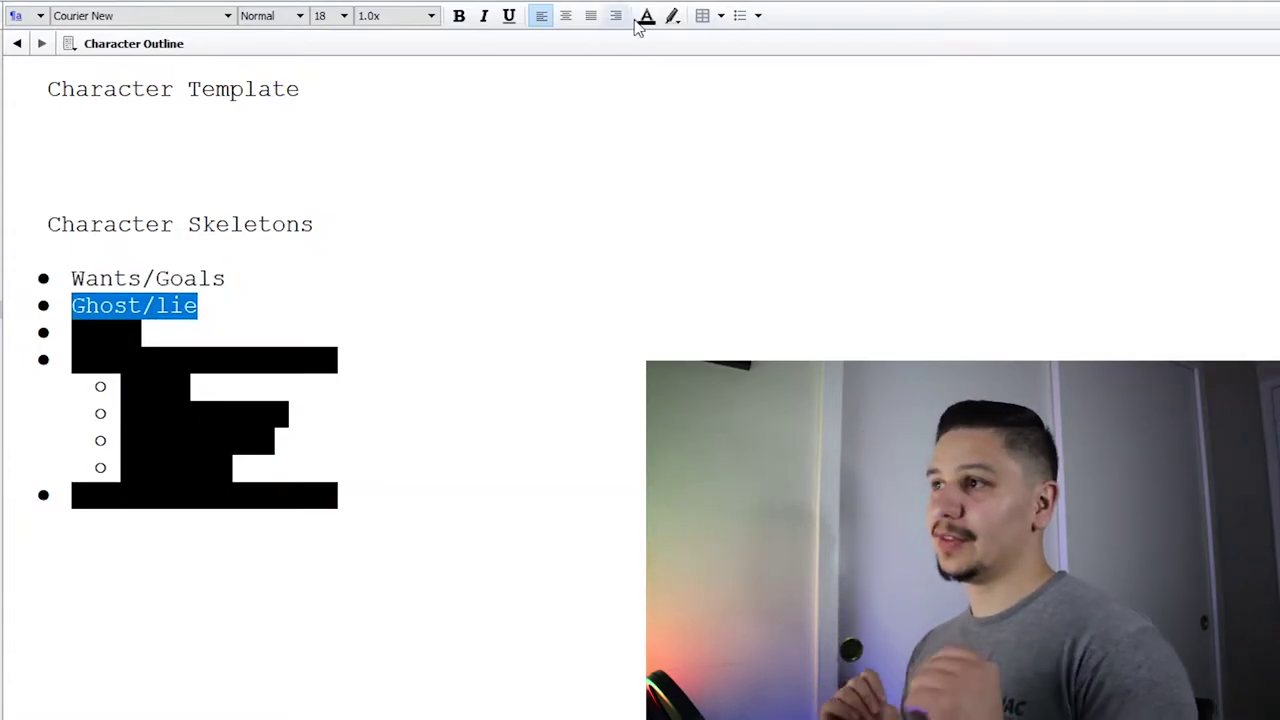
{"action": "left_click", "coordinate": [686, 213]}
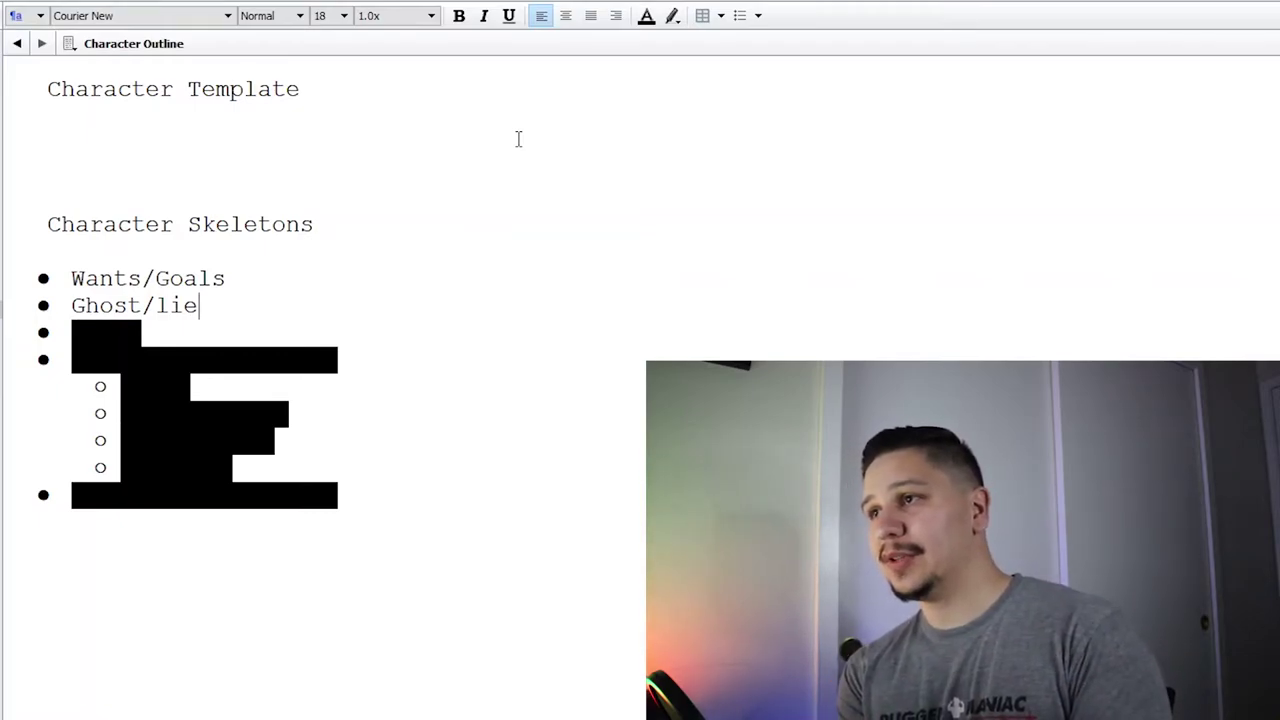
{"action": "double_click", "coordinate": [105, 332]}
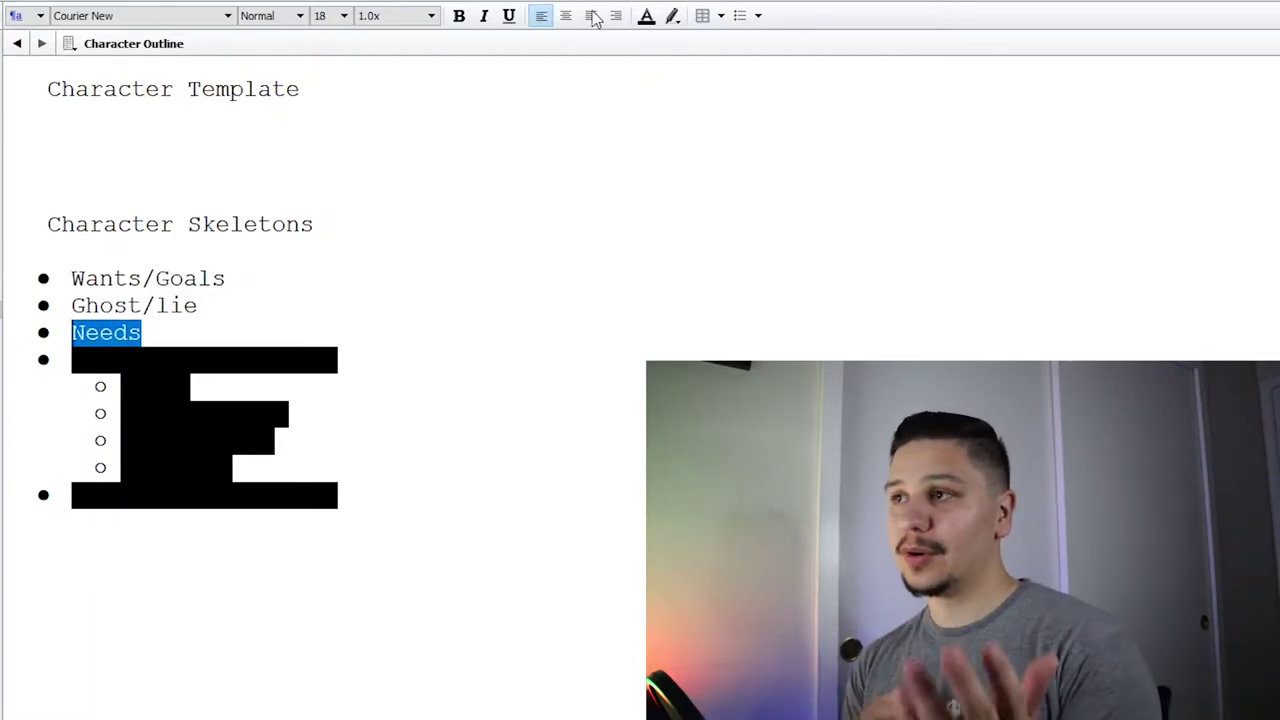
{"action": "left_click", "coordinate": [680, 150]}
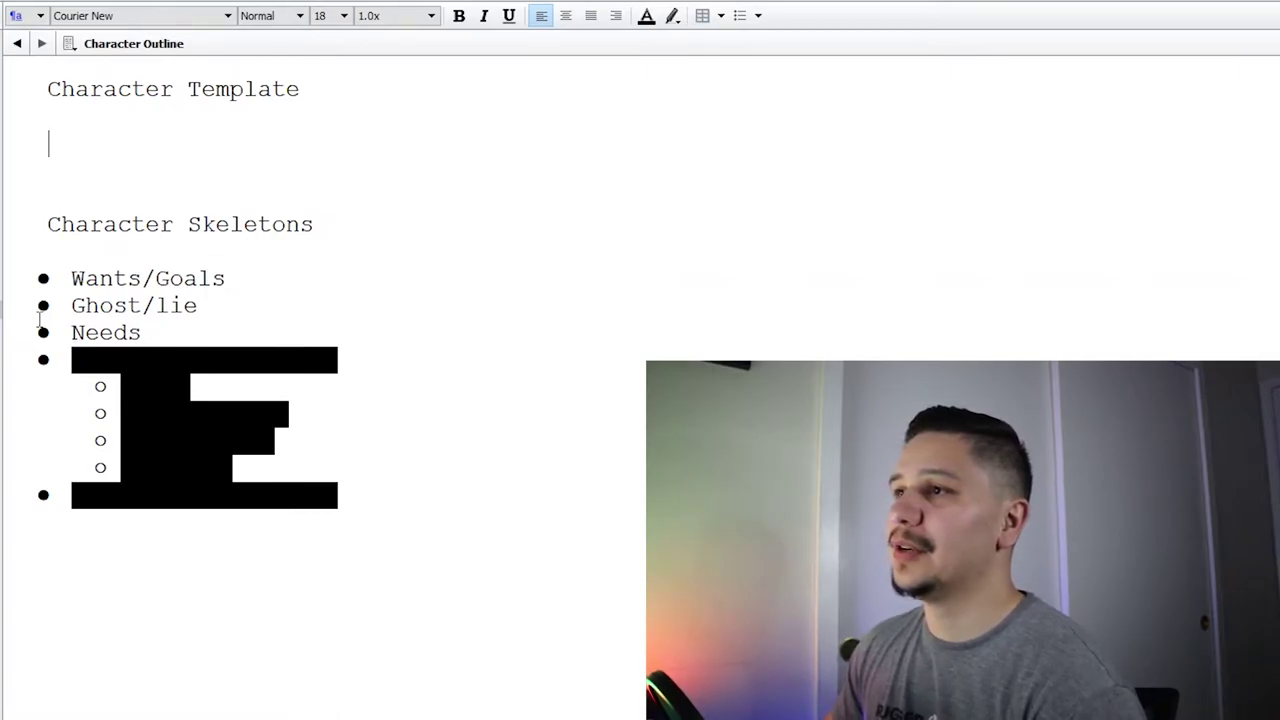
Clear the black highlight from the Positive attributes bullet, its four sub-bullets and the last main bullet under Character Skeletons
{"action": "left_click_drag", "start_coordinate": [338, 360], "coordinate": [72, 360]}
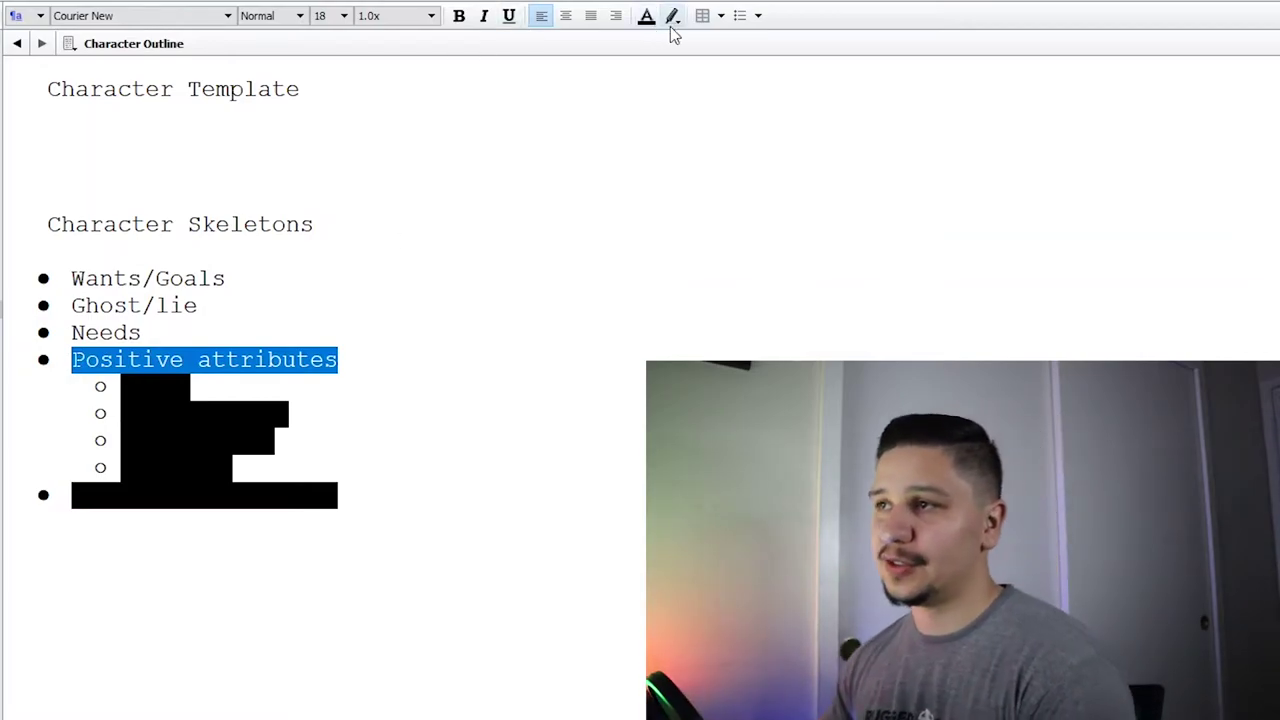
{"action": "left_click_drag", "start_coordinate": [440, 517], "coordinate": [120, 387]}
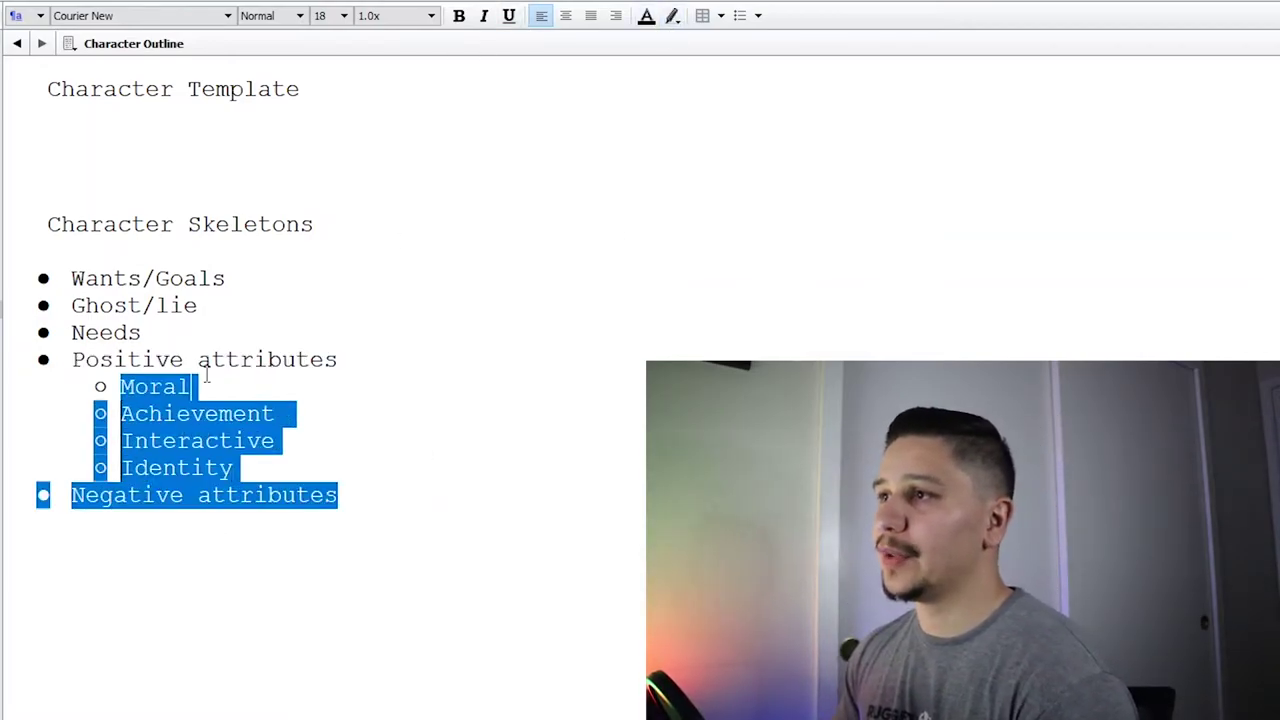
{"action": "key", "text": "Right"}
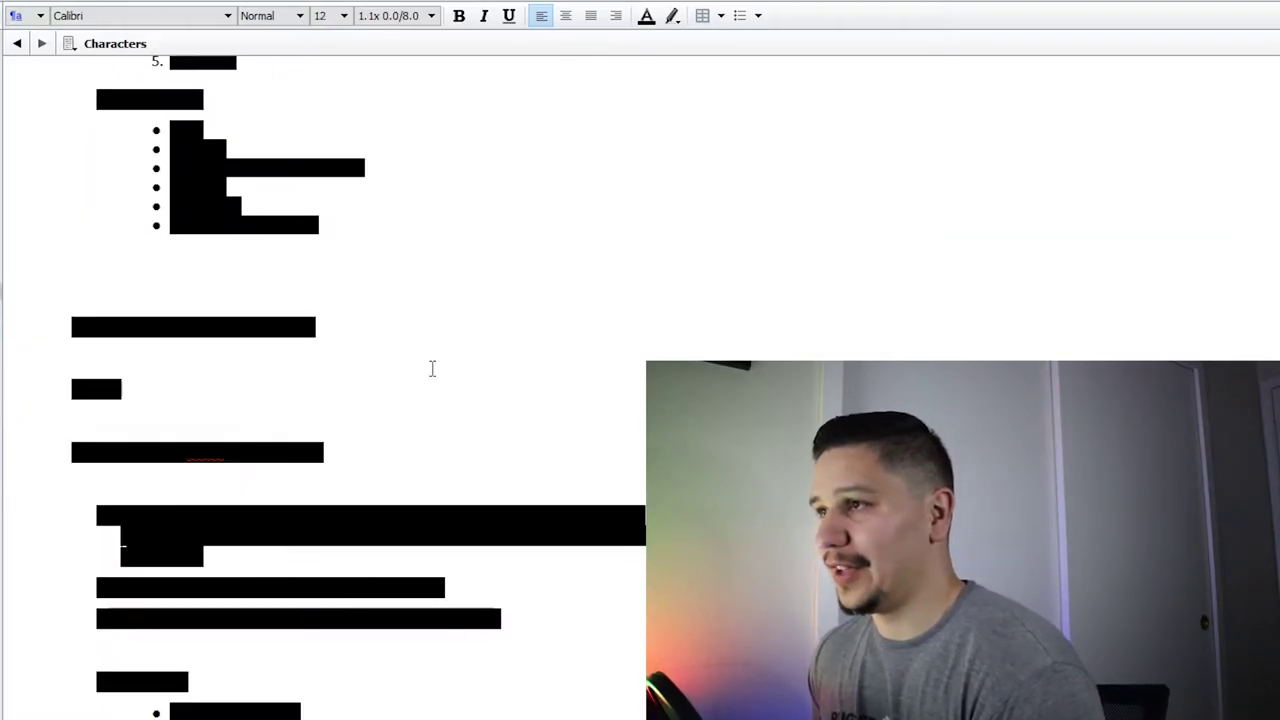
In the Characters document, remove the black highlight from the character's name heading above the hidden personality line
{"action": "scroll", "coordinate": [383, 269], "scroll_direction": "down", "scroll_amount": 3}
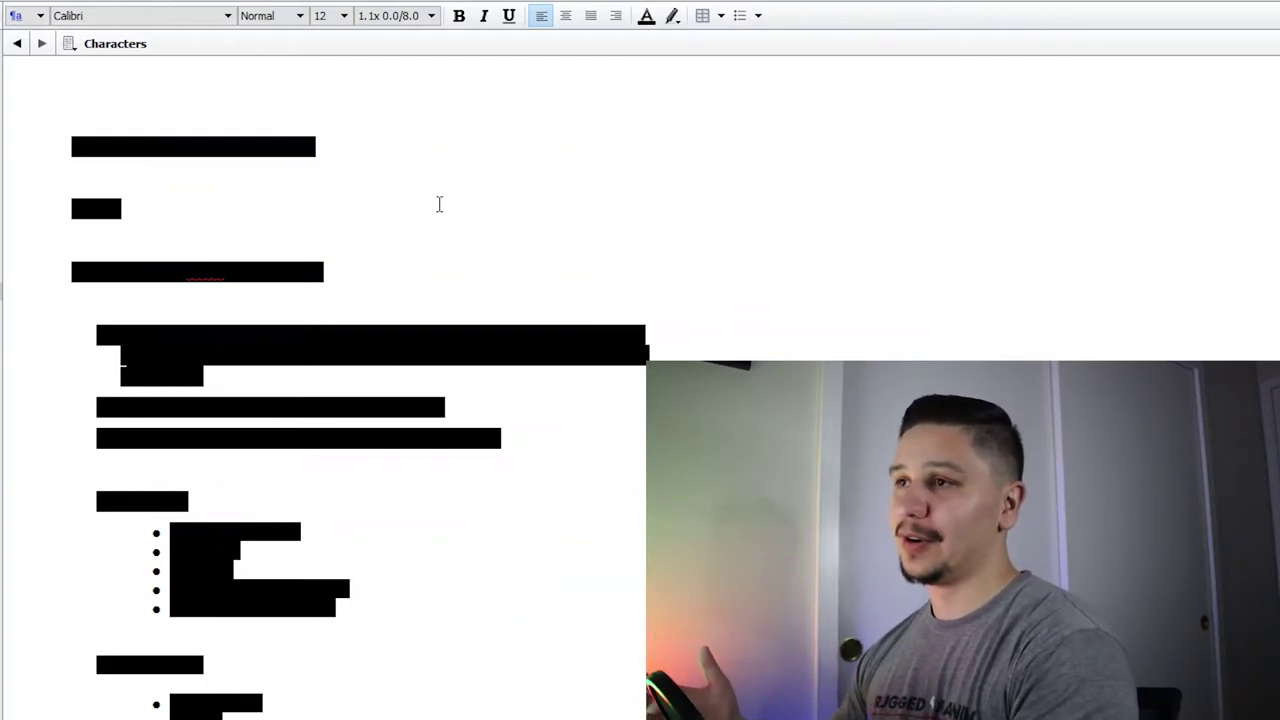
{"action": "mouse_move", "coordinate": [72, 210]}
{"action": "left_mouse_down"}
{"action": "mouse_move", "coordinate": [126, 208]}
{"action": "mouse_move", "coordinate": [63, 206]}
{"action": "left_mouse_up"}
{"action": "left_click", "coordinate": [161, 204]}
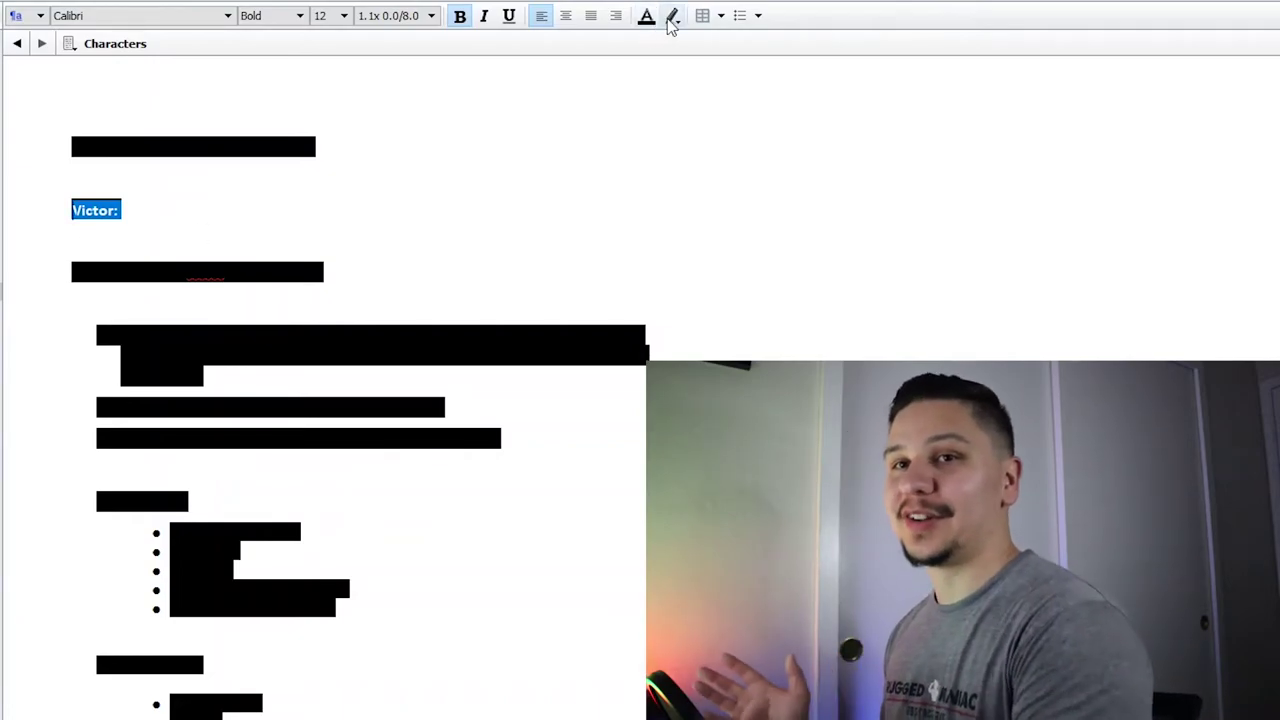
{"action": "left_click", "coordinate": [172, 239]}
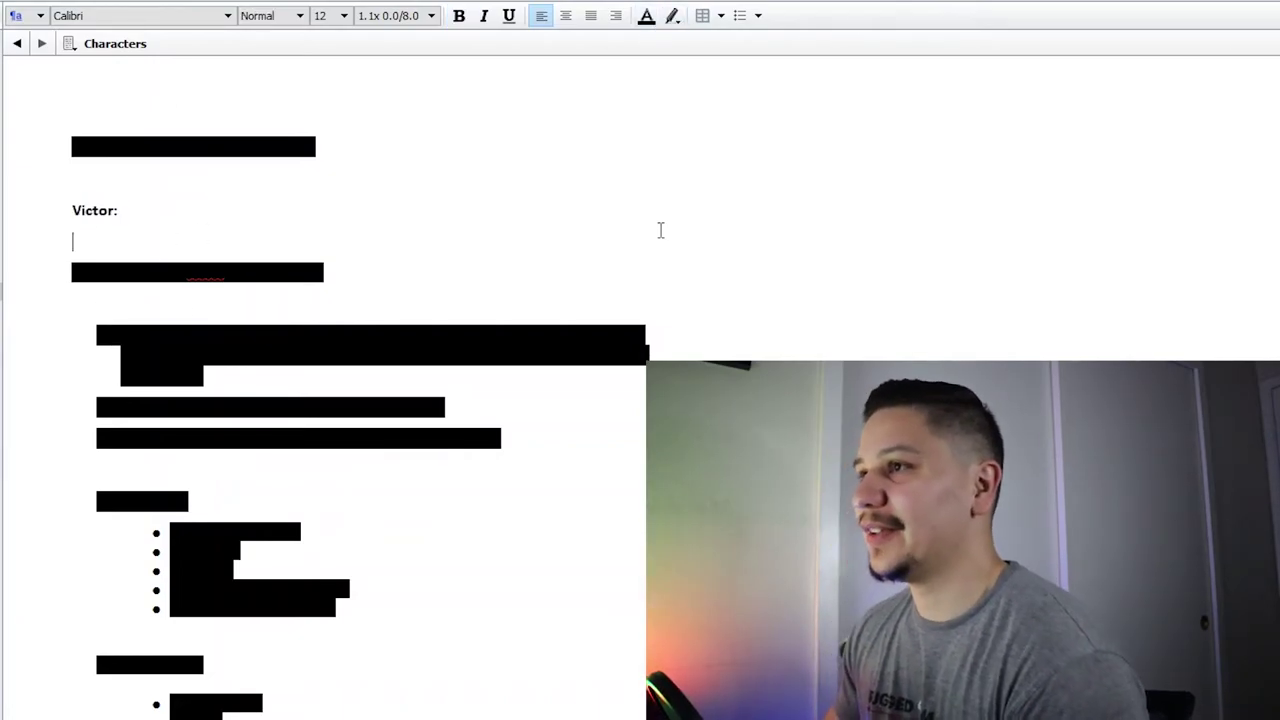
Remove the black highlight from the personality type line below the character's name
{"action": "left_click_drag", "start_coordinate": [391, 263], "coordinate": [58, 275]}
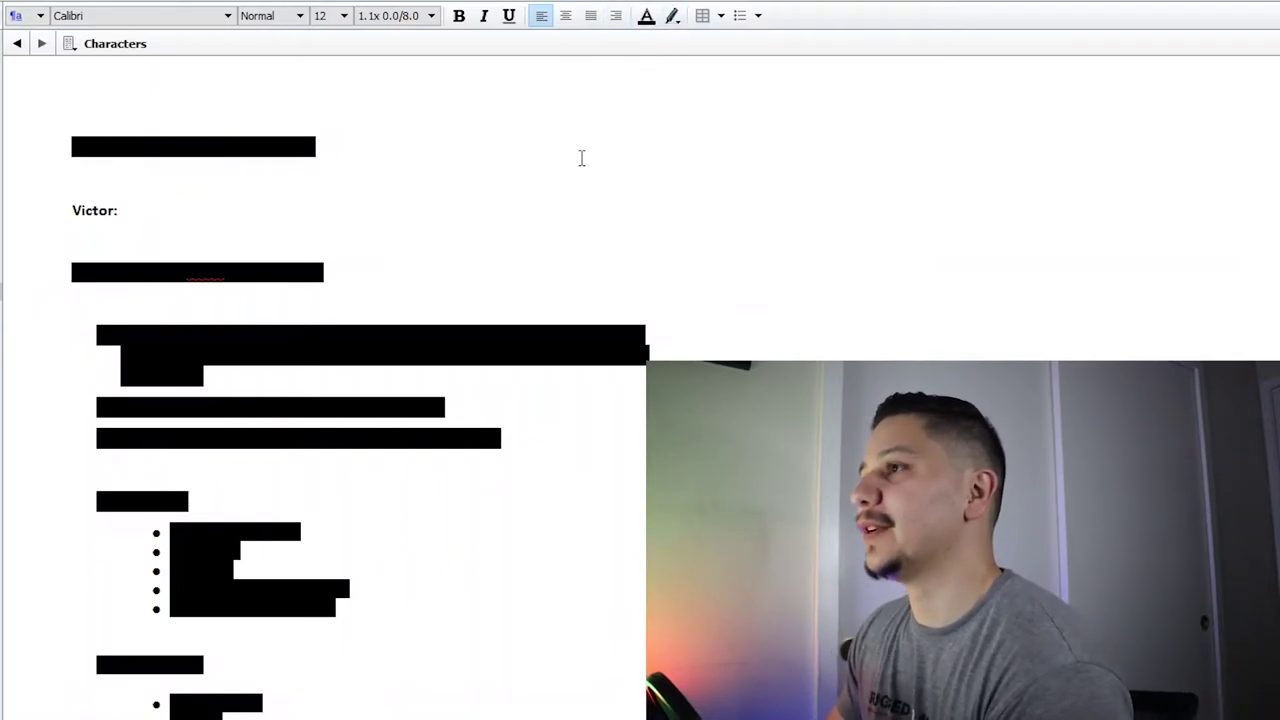
{"action": "left_click_drag", "start_coordinate": [473, 218], "coordinate": [318, 289]}
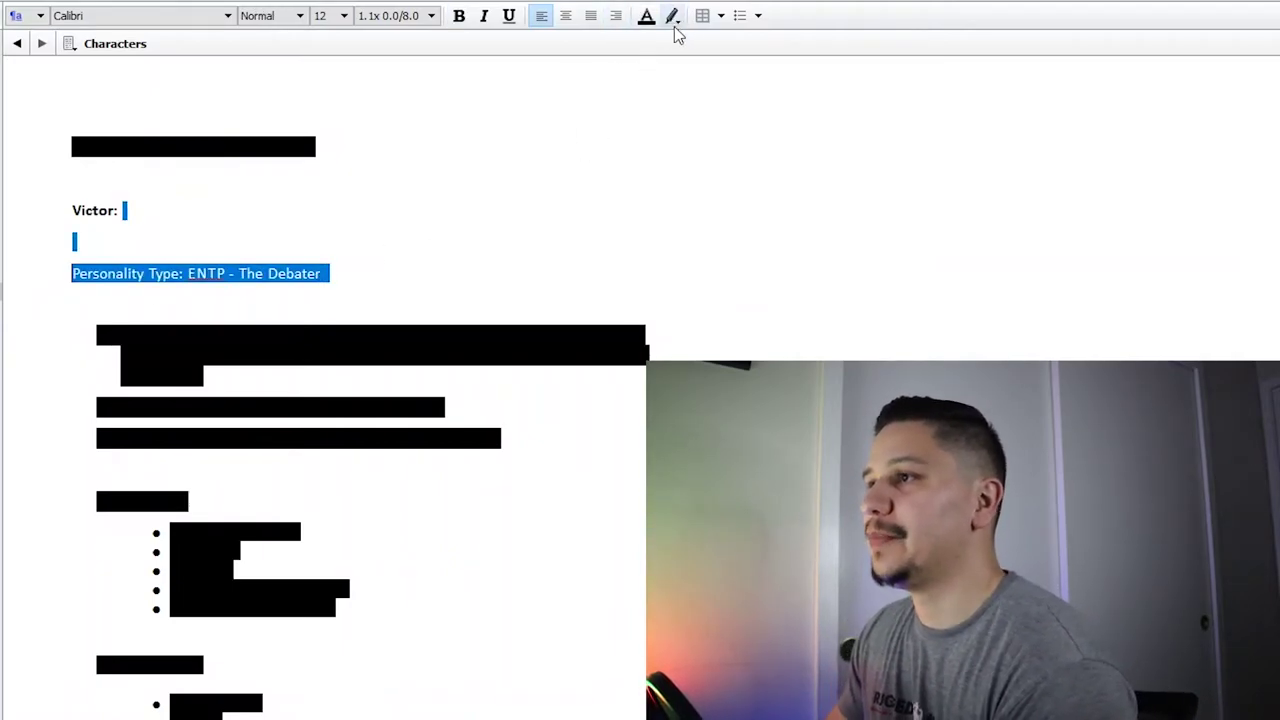
{"action": "left_click", "coordinate": [565, 235]}
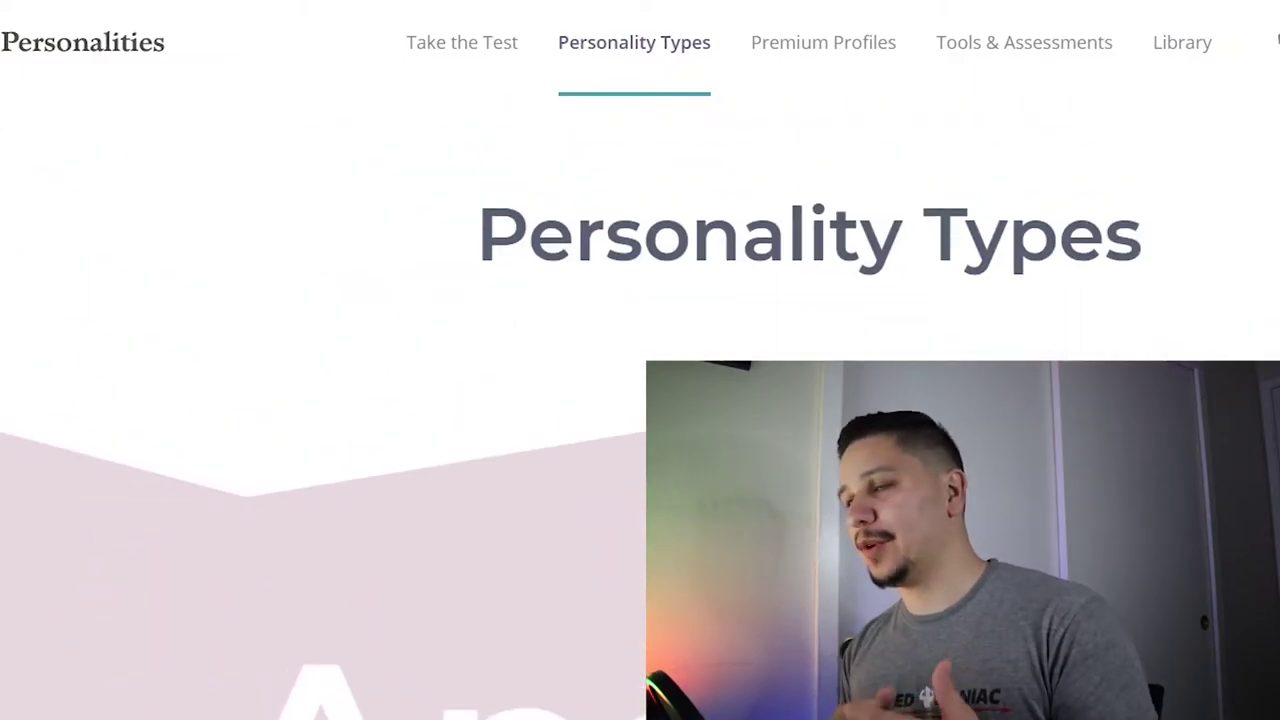
Switch to the Personality Types web page, examine the Analyst, Diplomat, Sentinel and Explorer groups, and open the Debater profile
{"action": "scroll", "coordinate": [640, 400], "scroll_direction": "down", "scroll_amount": 3}
{"action": "scroll", "coordinate": [640, 400], "scroll_direction": "up", "scroll_amount": 3}
{"action": "scroll", "coordinate": [640, 400], "scroll_direction": "down", "scroll_amount": 6}
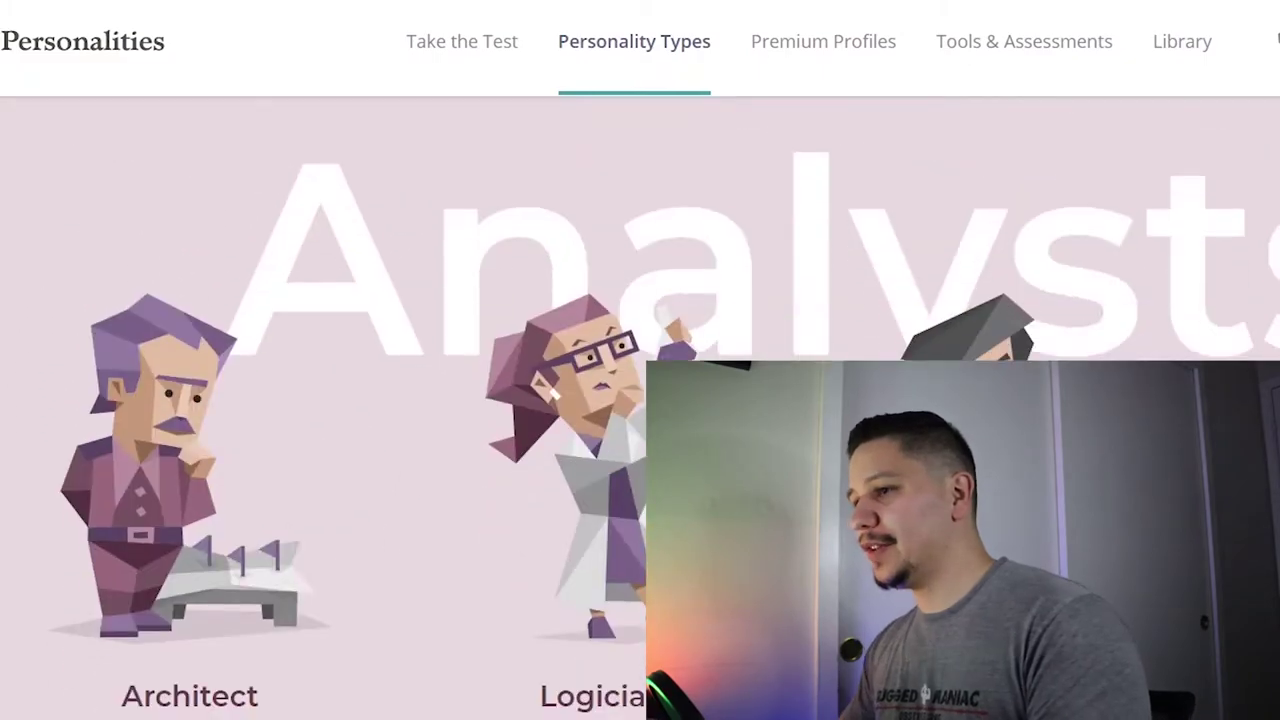
{"action": "scroll", "coordinate": [426, 491], "scroll_direction": "down", "scroll_amount": 1}
{"action": "scroll", "coordinate": [426, 491], "scroll_direction": "up", "scroll_amount": 3}
{"action": "scroll", "coordinate": [120, 623], "scroll_direction": "down", "scroll_amount": 5}
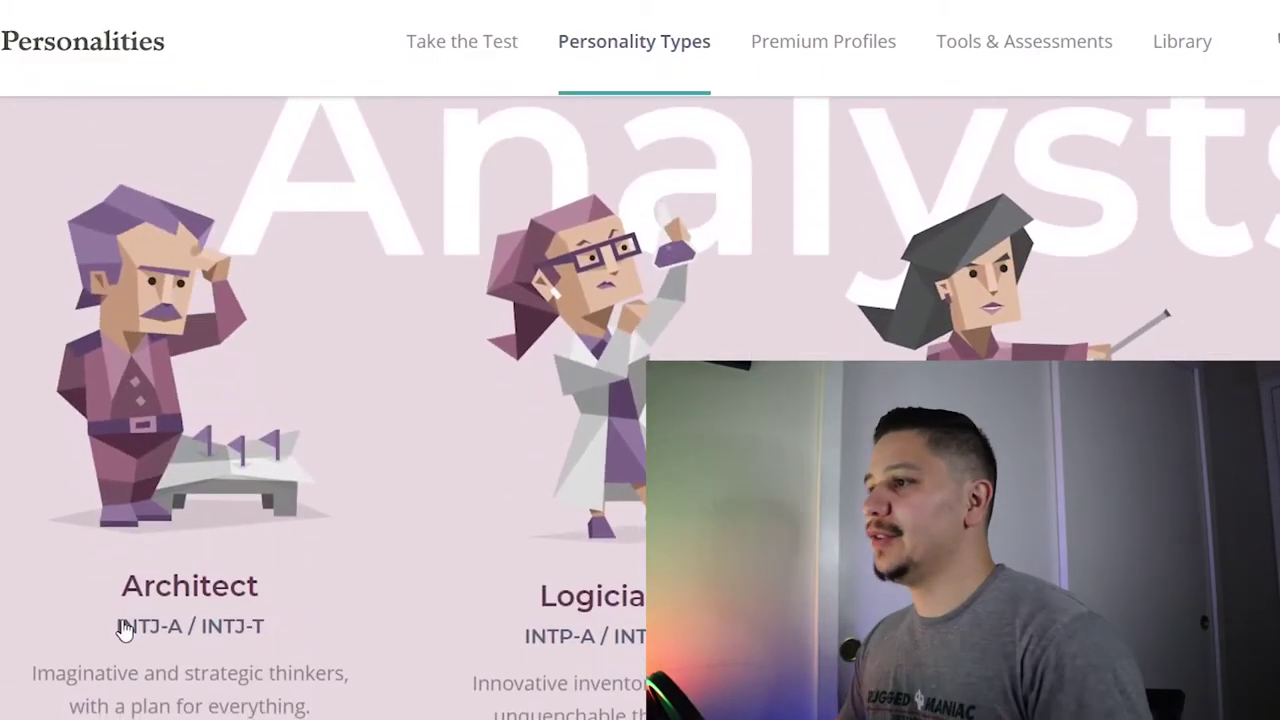
{"action": "scroll", "coordinate": [591, 614], "scroll_direction": "down", "scroll_amount": 8}
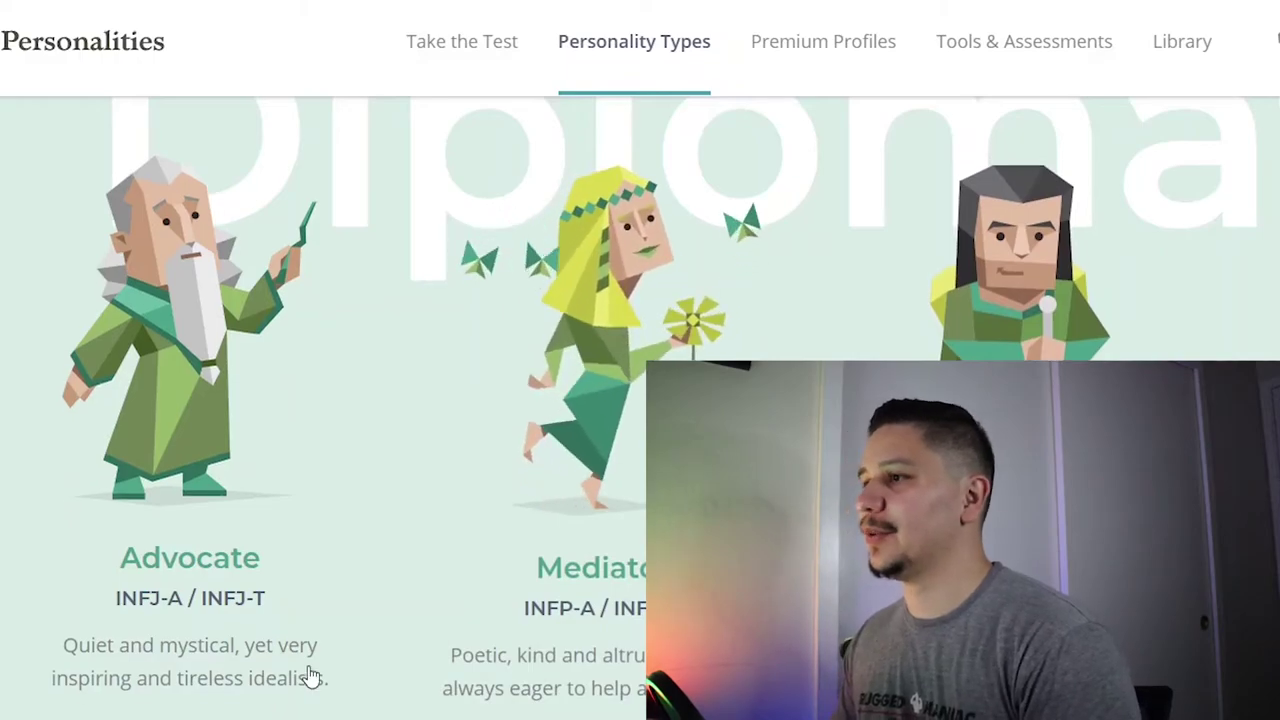
{"action": "scroll", "coordinate": [300, 677], "scroll_direction": "down", "scroll_amount": 5}
{"action": "scroll", "coordinate": [320, 408], "scroll_direction": "down", "scroll_amount": 4}
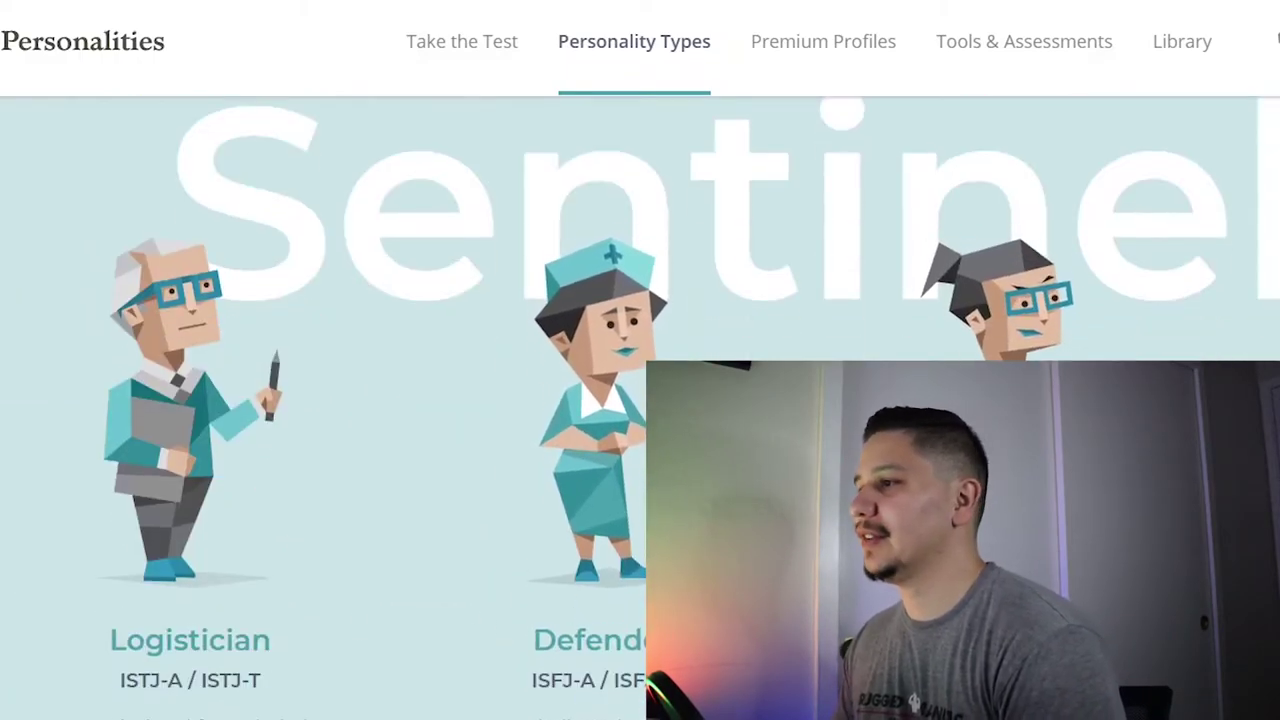
{"action": "scroll", "coordinate": [320, 408], "scroll_direction": "down", "scroll_amount": 1}
{"action": "scroll", "coordinate": [672, 338], "scroll_direction": "down", "scroll_amount": 6}
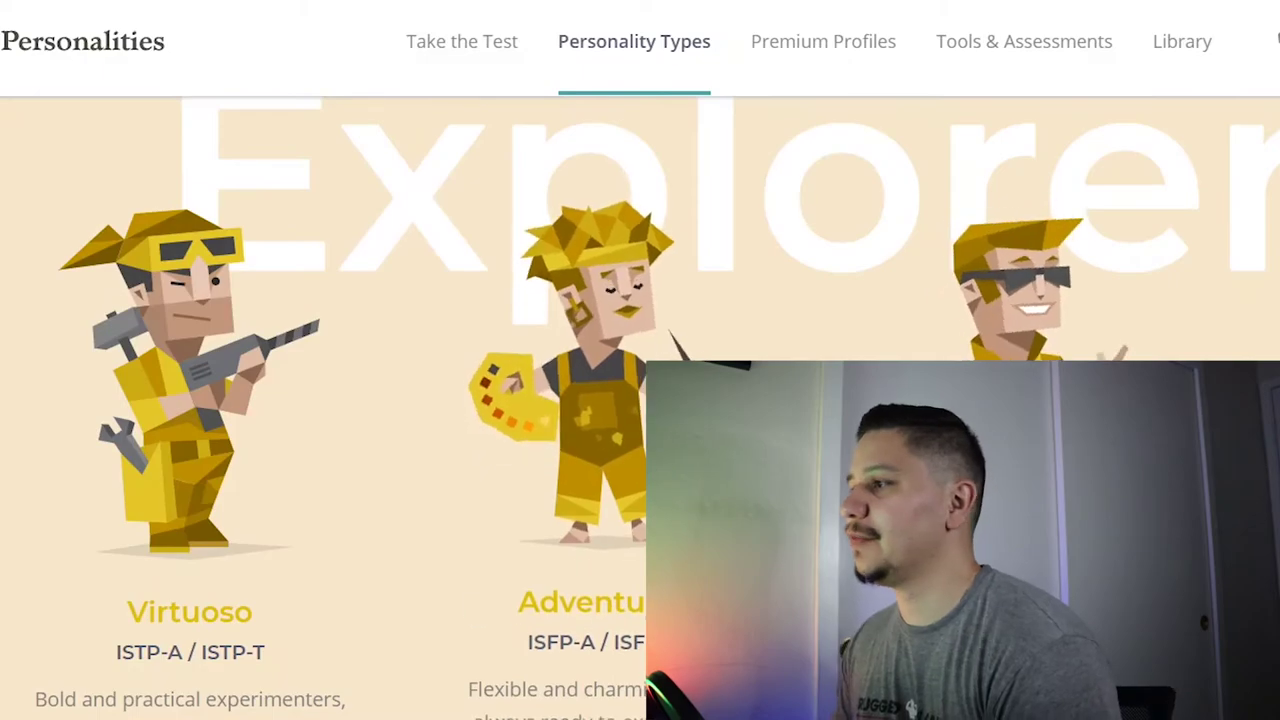
{"action": "scroll", "coordinate": [320, 408], "scroll_direction": "down", "scroll_amount": 2}
{"action": "scroll", "coordinate": [320, 408], "scroll_direction": "up", "scroll_amount": 8}
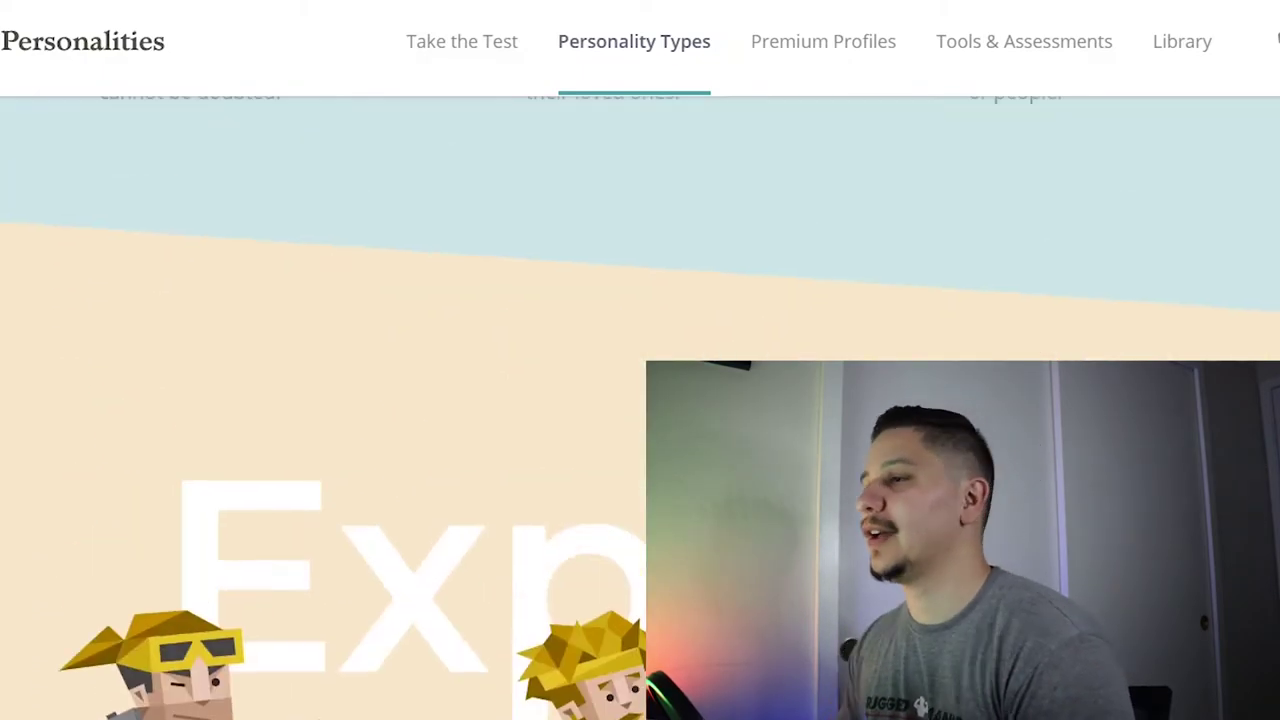
{"action": "scroll", "coordinate": [640, 408], "scroll_direction": "up", "scroll_amount": 15}
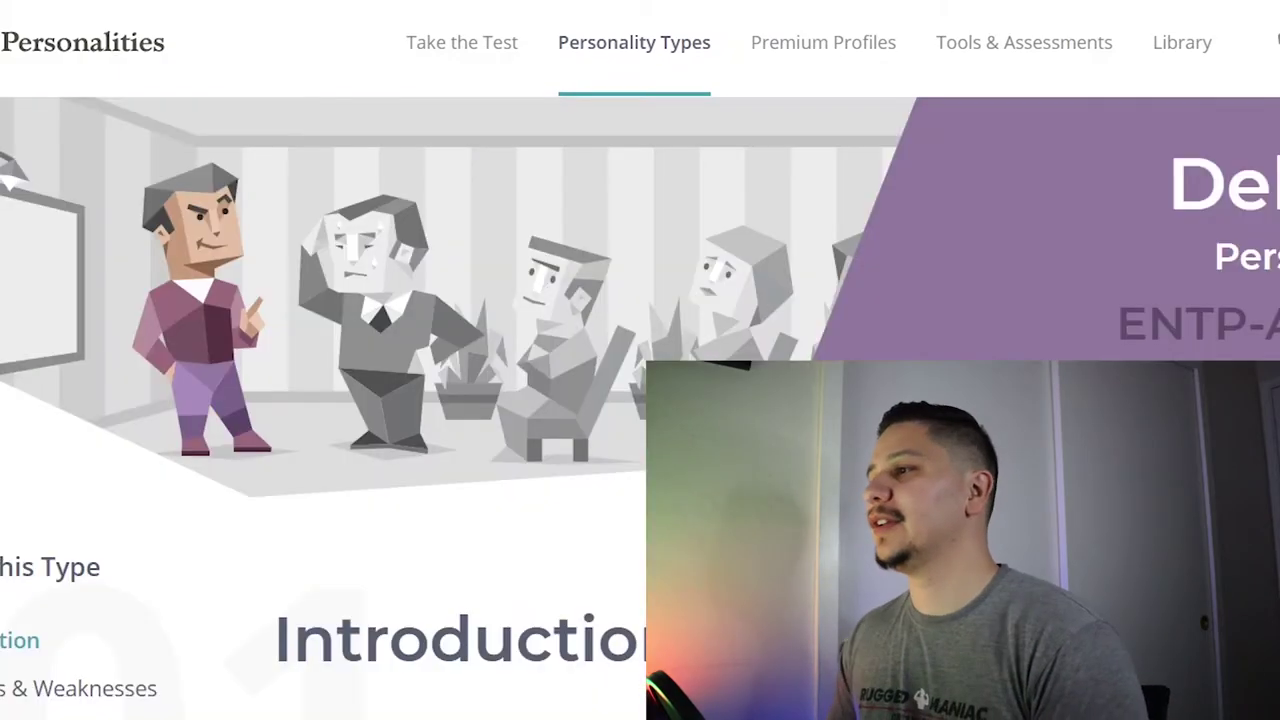
Open the Strengths & Weaknesses section of the Debater (ENTP) profile and read through its strengths
{"action": "scroll", "coordinate": [529, 577], "scroll_direction": "down", "scroll_amount": 3}
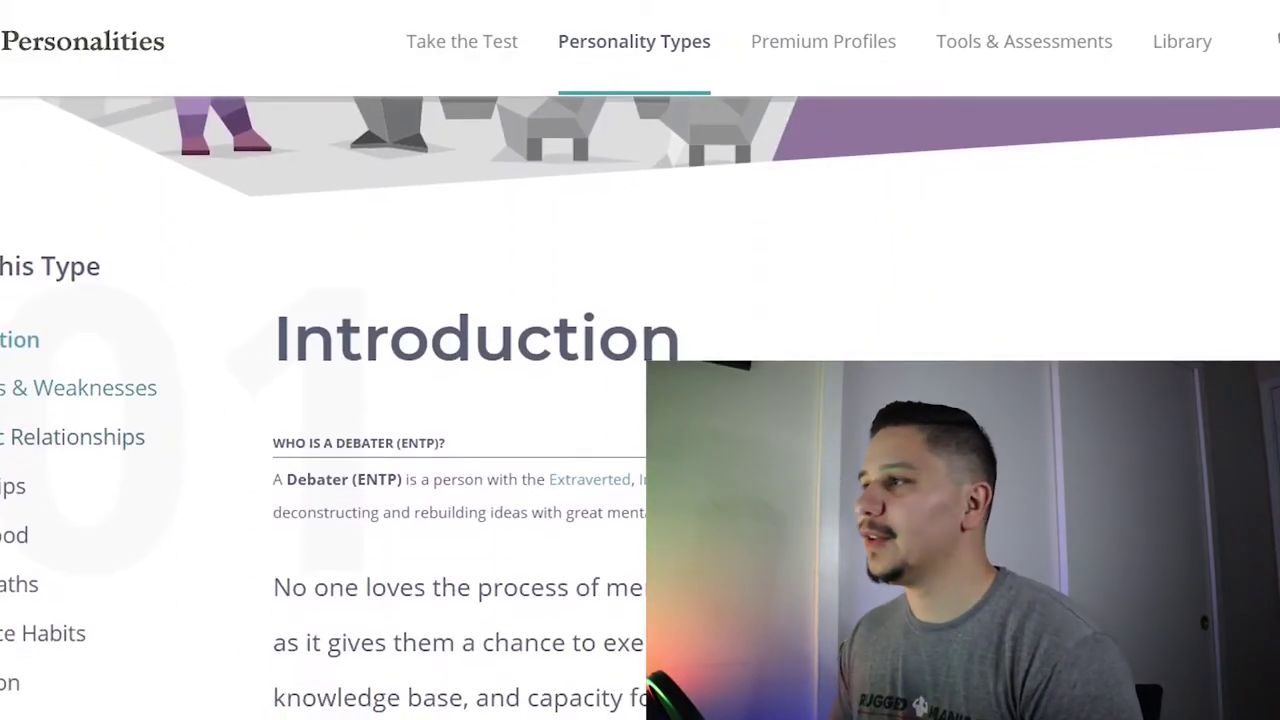
{"action": "left_click", "coordinate": [78, 387]}
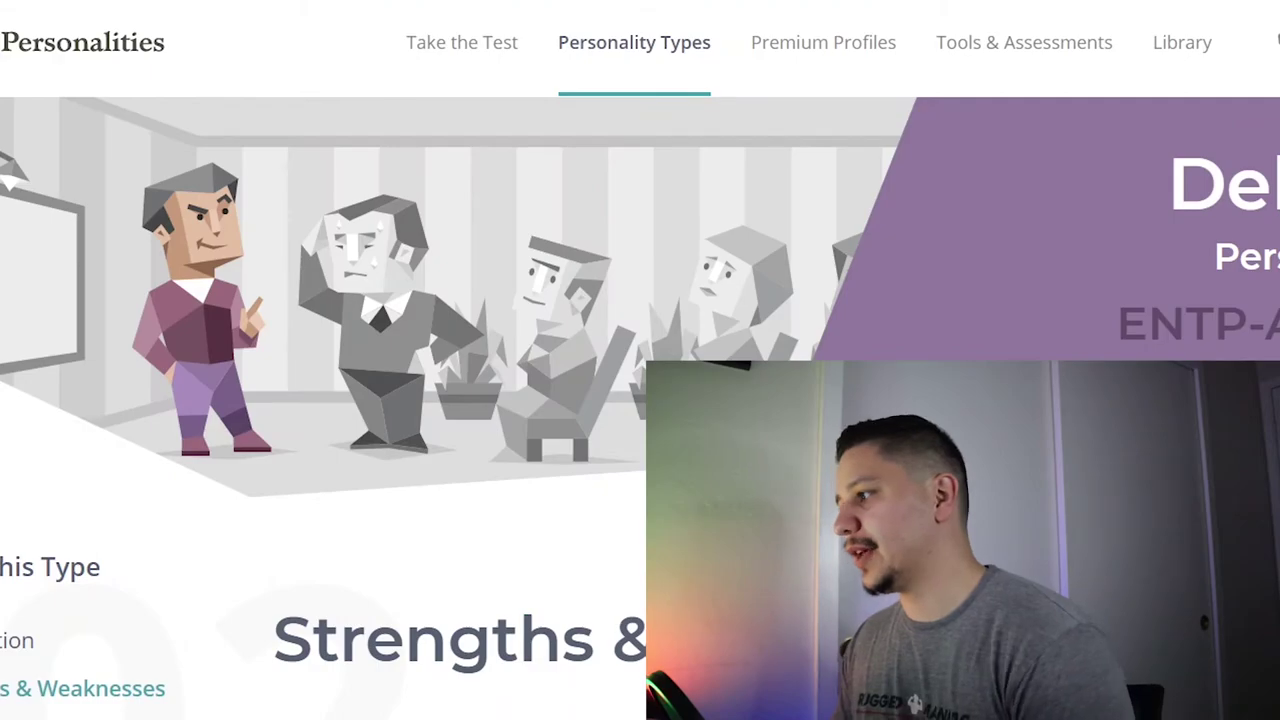
{"action": "scroll", "coordinate": [436, 596], "scroll_direction": "up", "scroll_amount": 5}
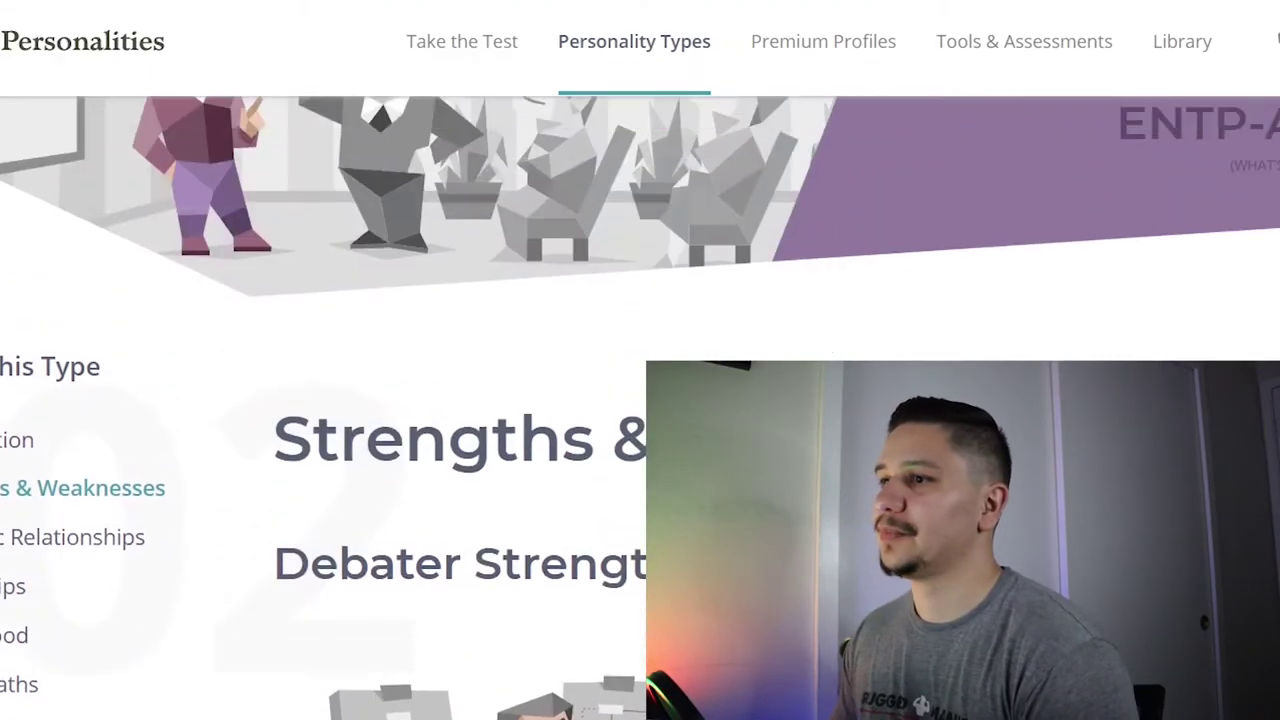
{"action": "scroll", "coordinate": [436, 596], "scroll_direction": "down", "scroll_amount": 7}
{"action": "scroll", "coordinate": [436, 596], "scroll_direction": "up", "scroll_amount": 8}
{"action": "scroll", "coordinate": [594, 631], "scroll_direction": "down", "scroll_amount": 3}
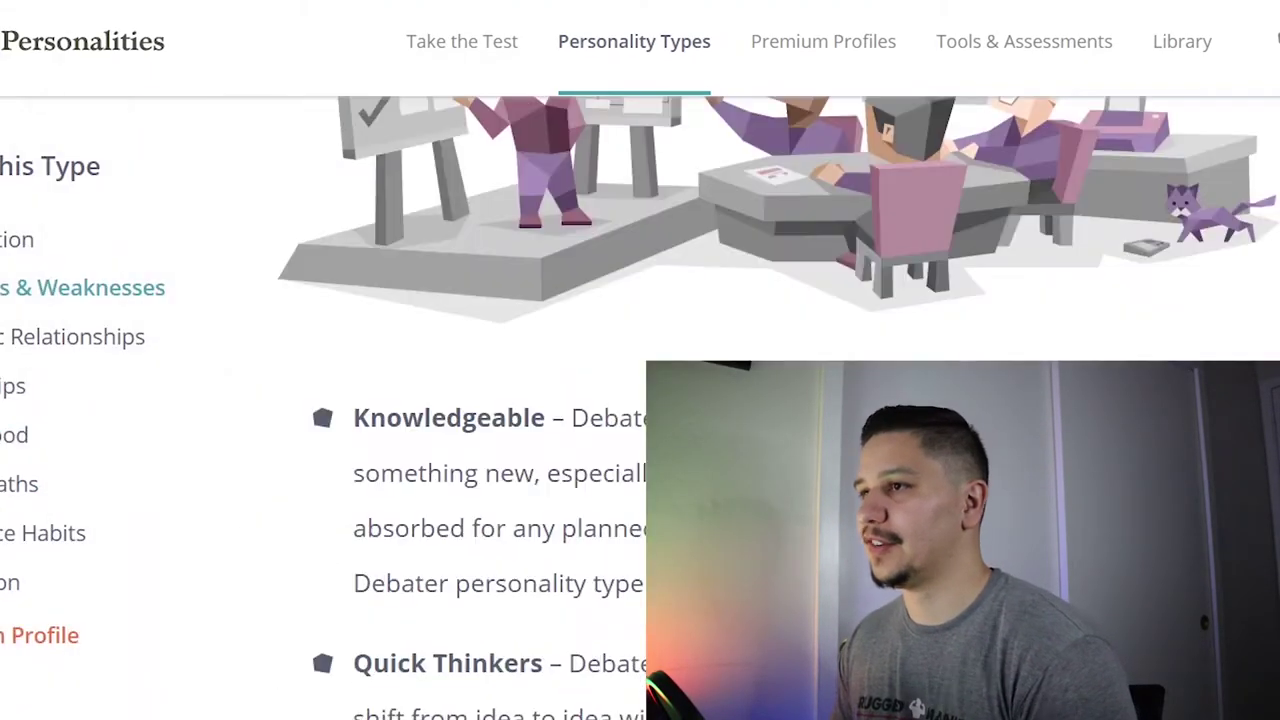
{"action": "scroll", "coordinate": [490, 557], "scroll_direction": "down", "scroll_amount": 5}
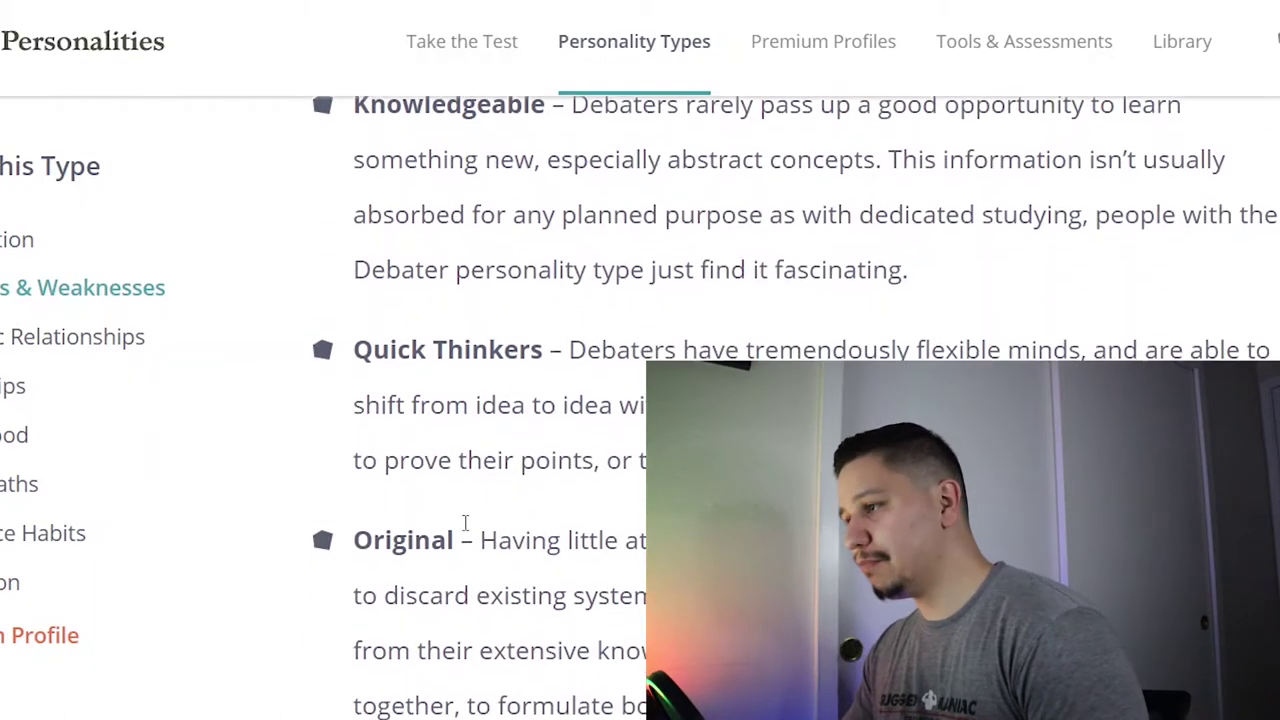
{"action": "scroll", "coordinate": [471, 666], "scroll_direction": "down", "scroll_amount": 3}
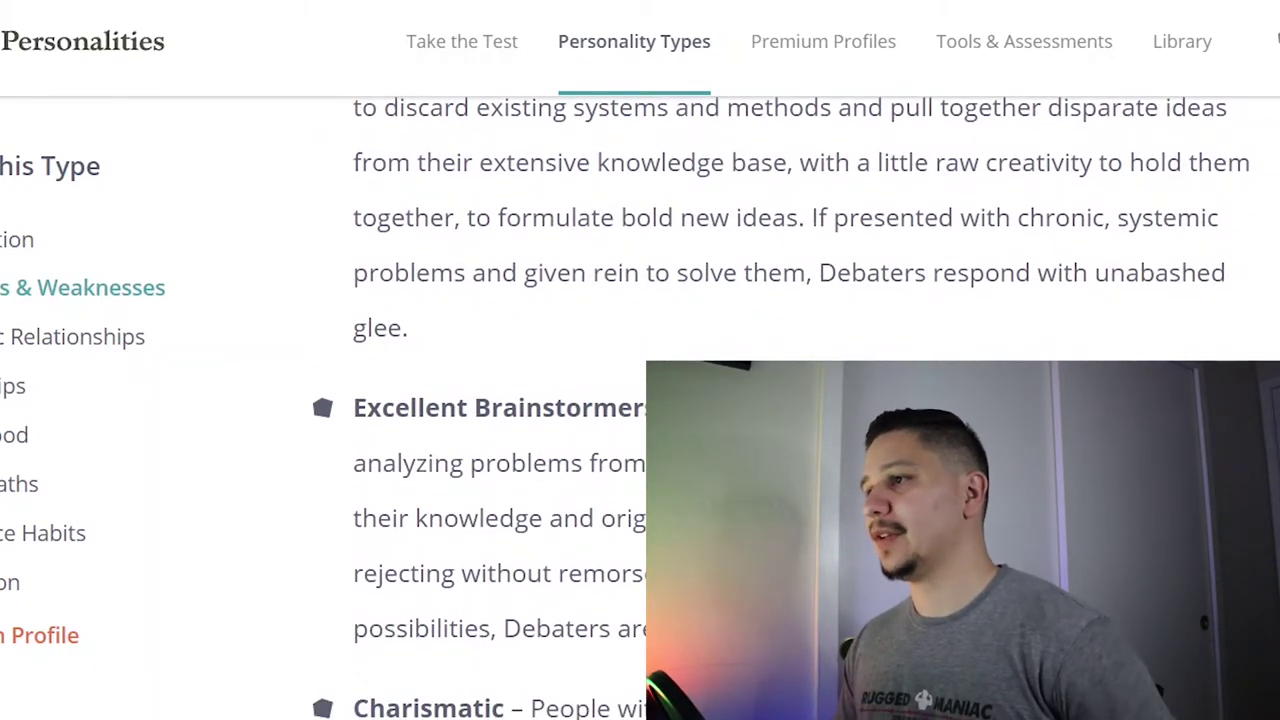
{"action": "scroll", "coordinate": [423, 689], "scroll_direction": "down", "scroll_amount": 3}
Read through the Debater's weaknesses in the Strengths & Weaknesses section
{"action": "scroll", "coordinate": [774, 334], "scroll_direction": "down", "scroll_amount": 9}
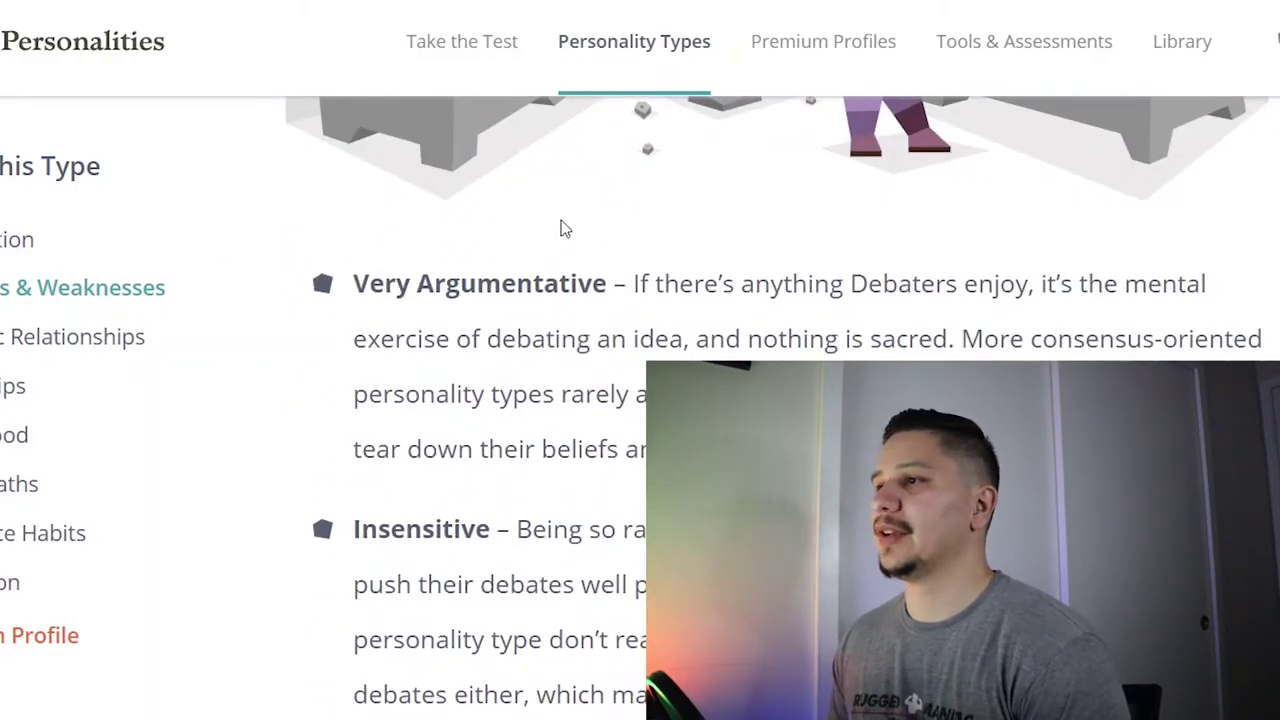
{"action": "scroll", "coordinate": [798, 530], "scroll_direction": "down", "scroll_amount": 4}
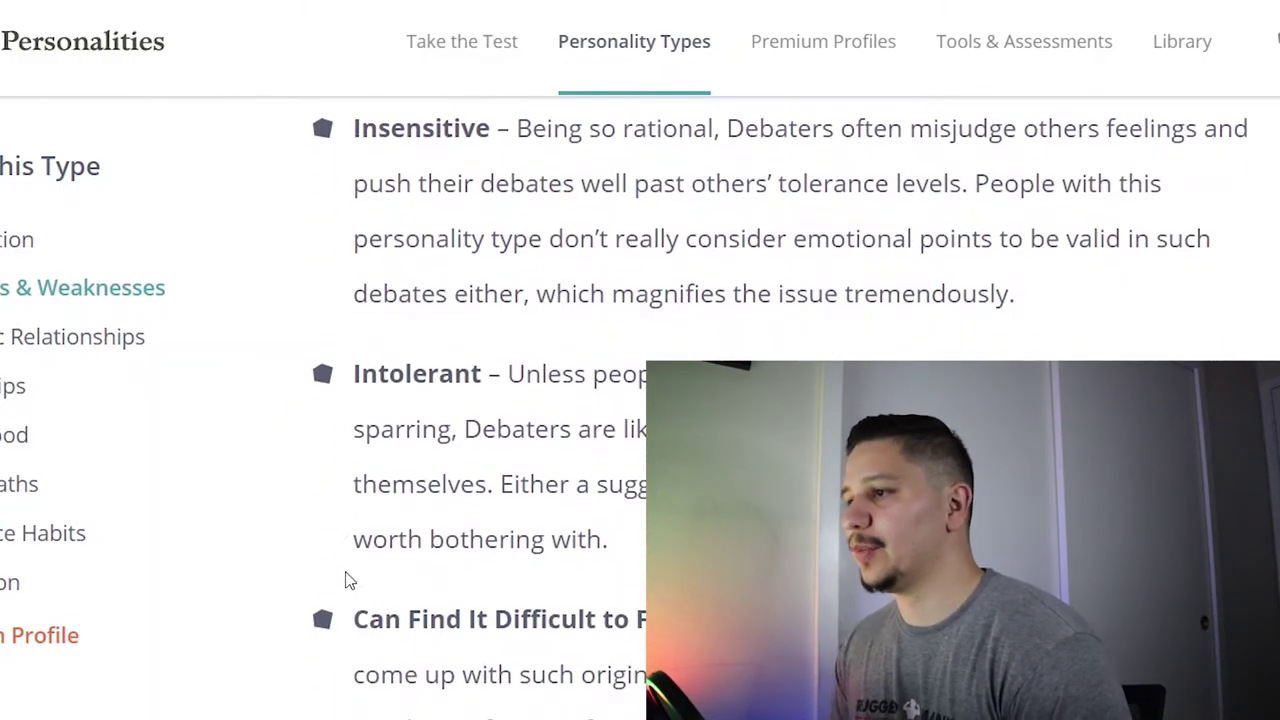
{"action": "scroll", "coordinate": [380, 520], "scroll_direction": "down", "scroll_amount": 5}
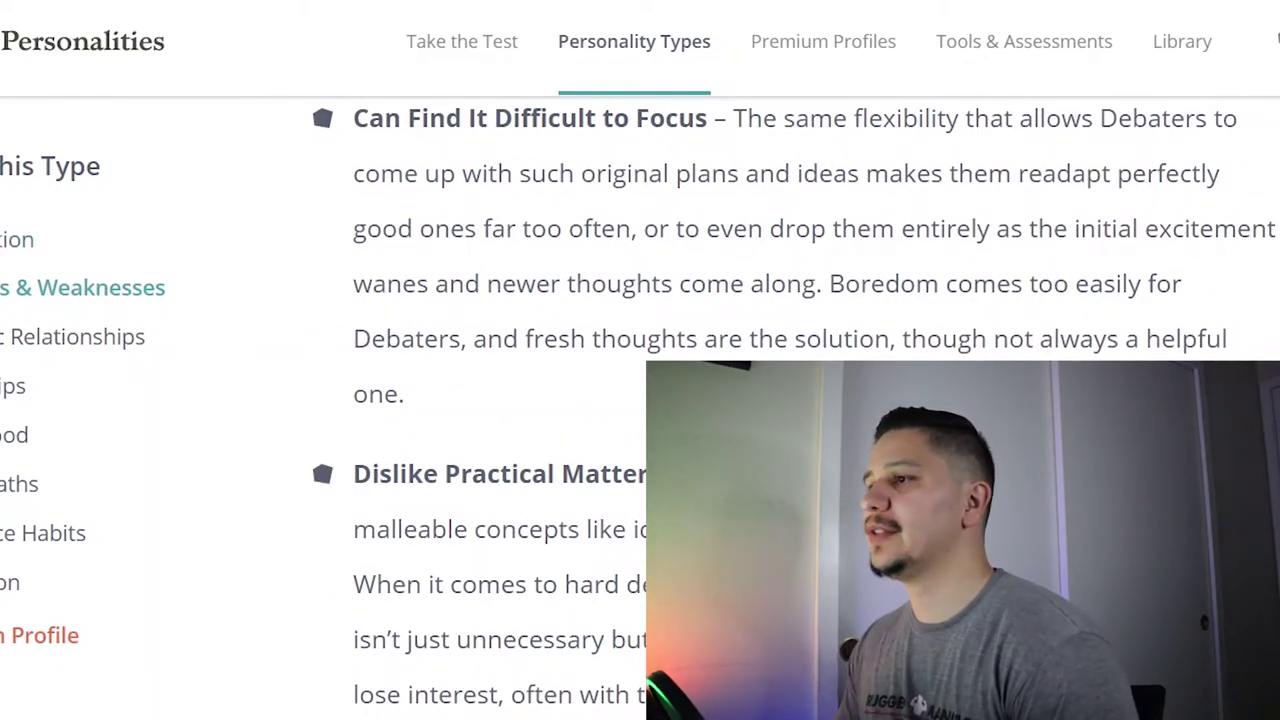
{"action": "scroll", "coordinate": [640, 400], "scroll_direction": "down", "scroll_amount": 4}
{"action": "scroll", "coordinate": [640, 400], "scroll_direction": "up", "scroll_amount": 8}
Return to the Characters document and remove the black highlight from the character's bad and good qualities lists
{"action": "mouse_move", "coordinate": [1153, 52]}
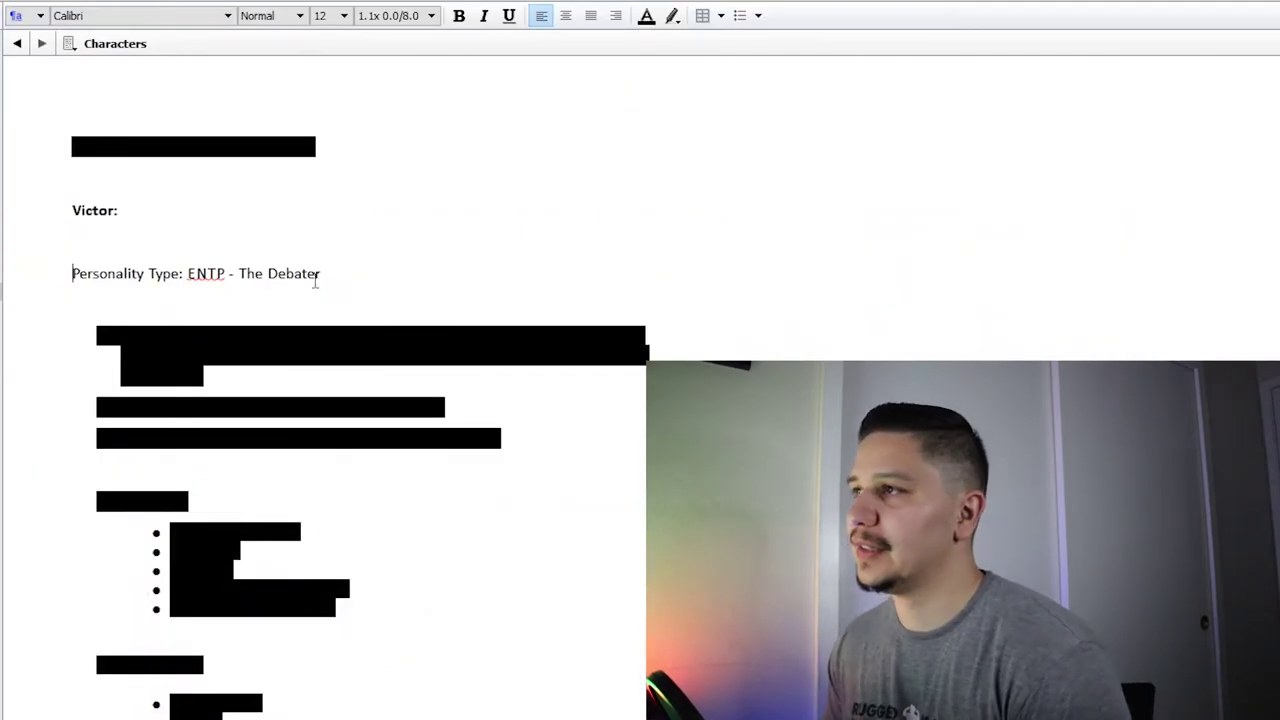
{"action": "left_click_drag", "start_coordinate": [40, 712], "coordinate": [37, 506]}
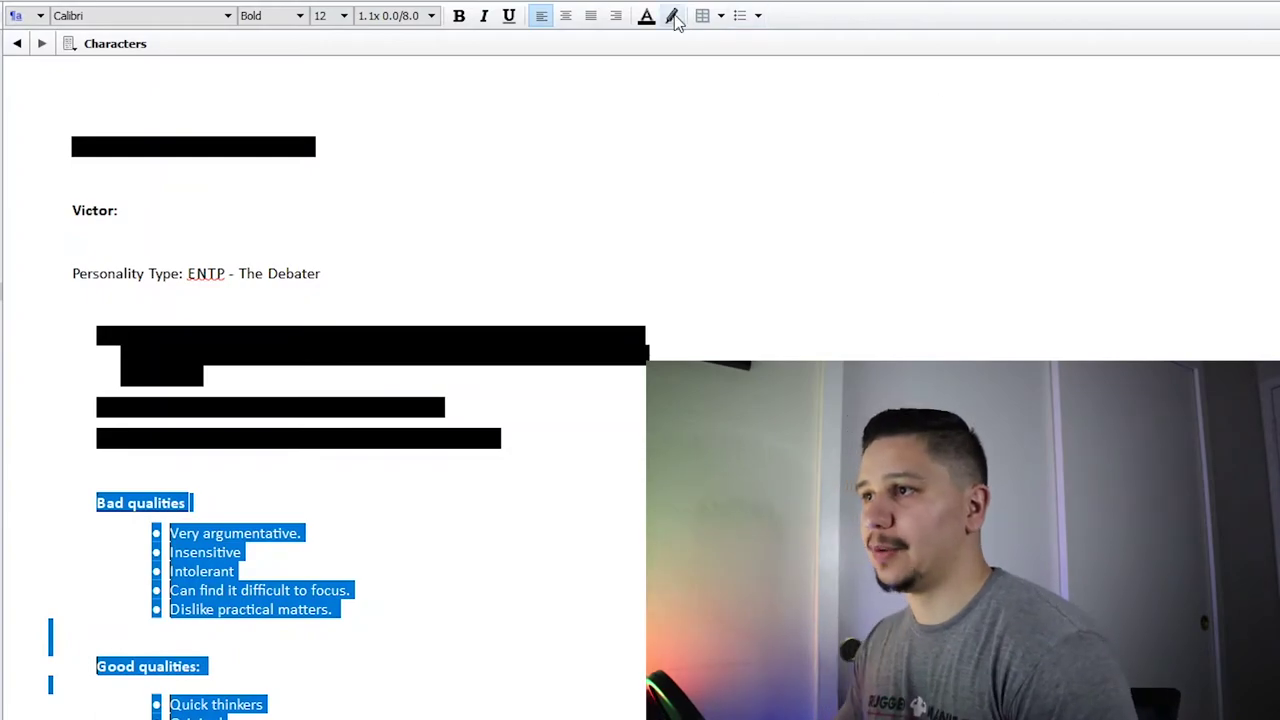
{"action": "left_click", "coordinate": [631, 249]}
{"action": "left_click", "coordinate": [505, 590]}
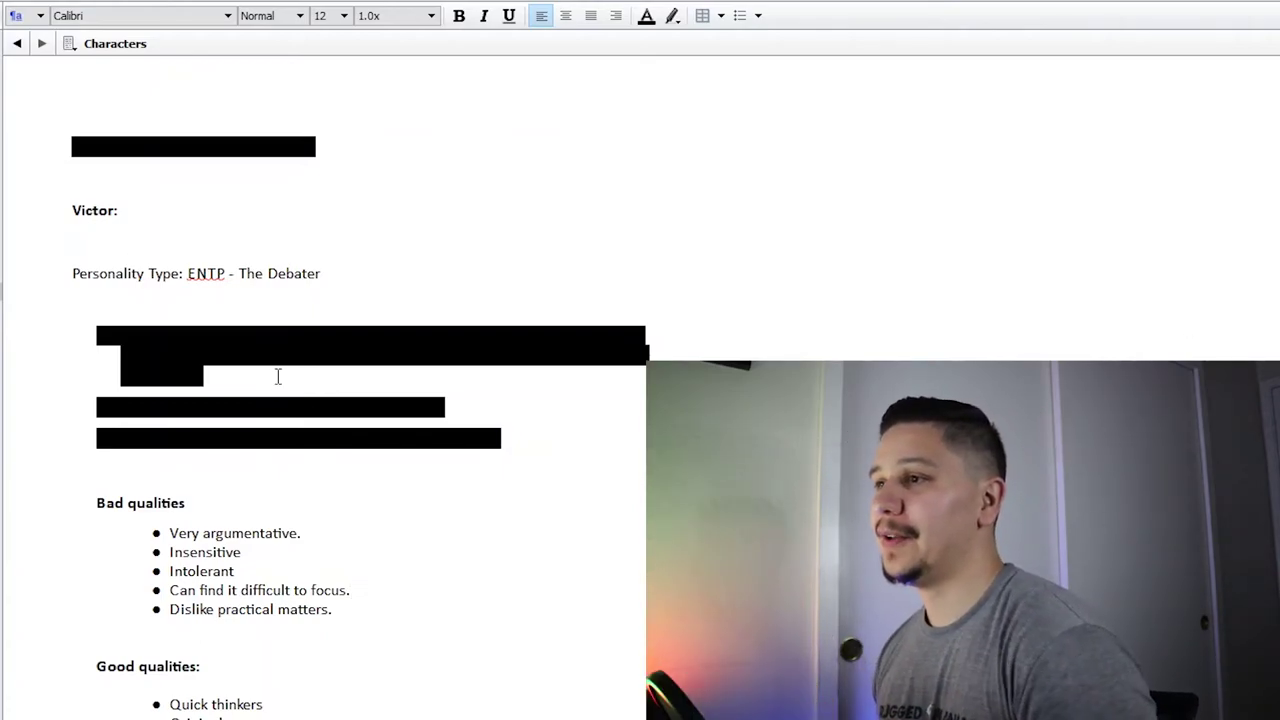
Remove the black highlight from the three-line paragraph directly below the personality type line
{"action": "left_click_drag", "start_coordinate": [249, 380], "coordinate": [74, 328]}
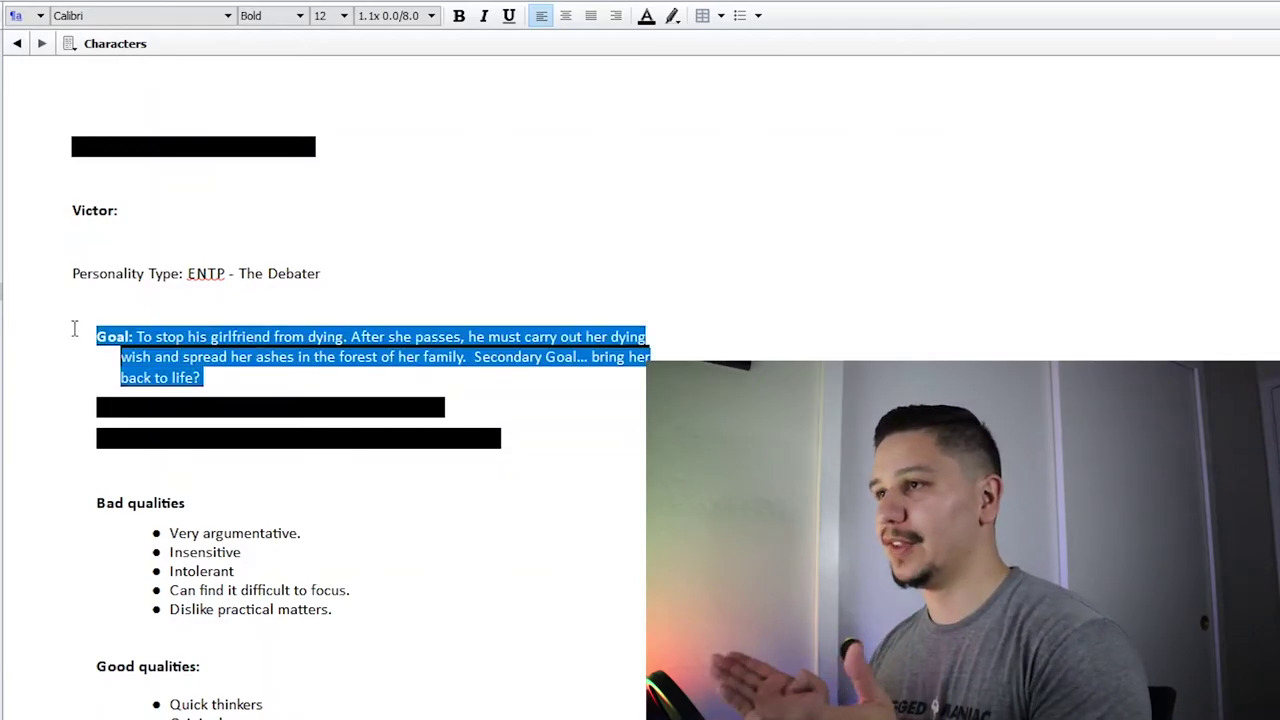
{"action": "left_click", "coordinate": [257, 374]}
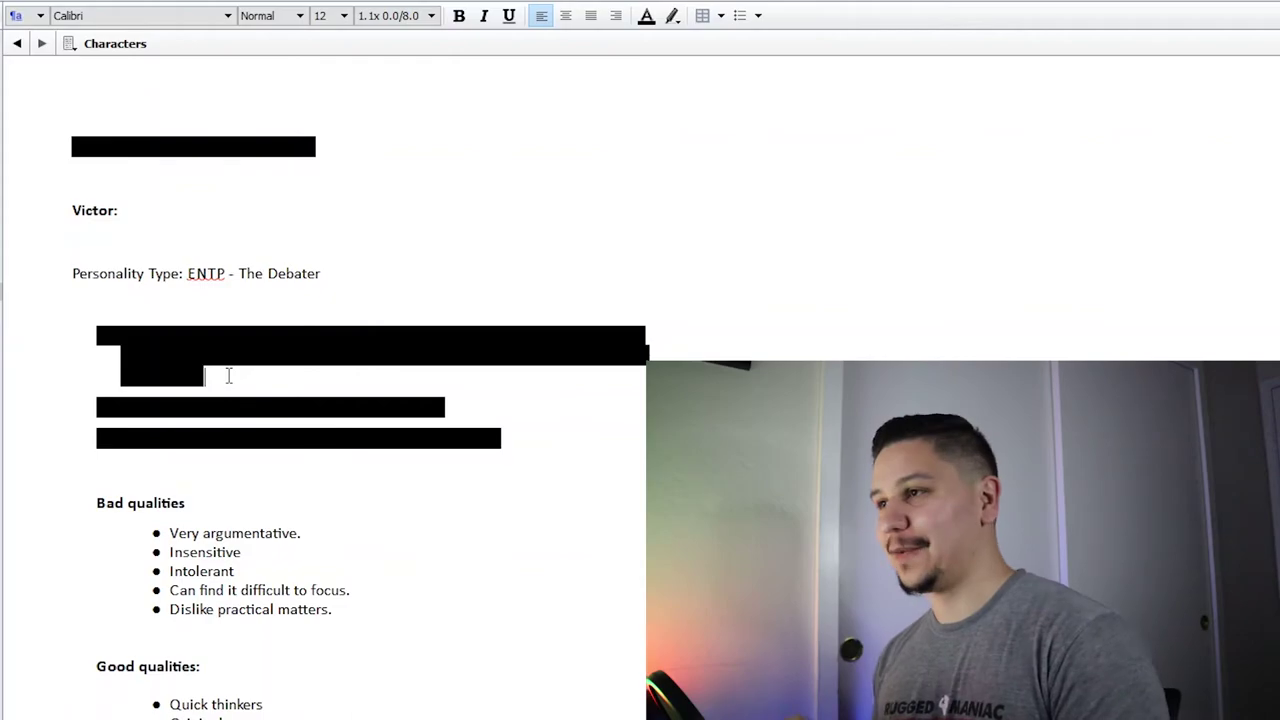
{"action": "left_click", "coordinate": [687, 316]}
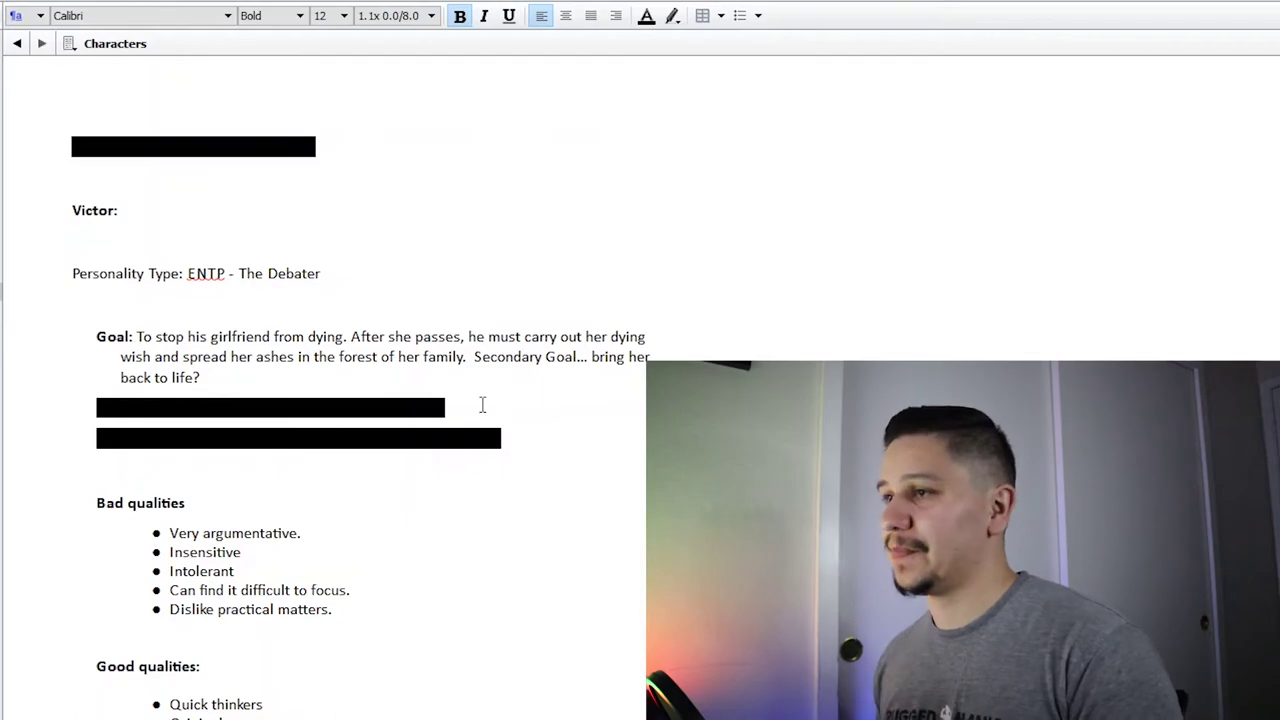
Remove the black highlight from the single line directly below the character's Goal paragraph
{"action": "left_click_drag", "start_coordinate": [474, 405], "coordinate": [15, 397]}
{"action": "left_click", "coordinate": [537, 408]}
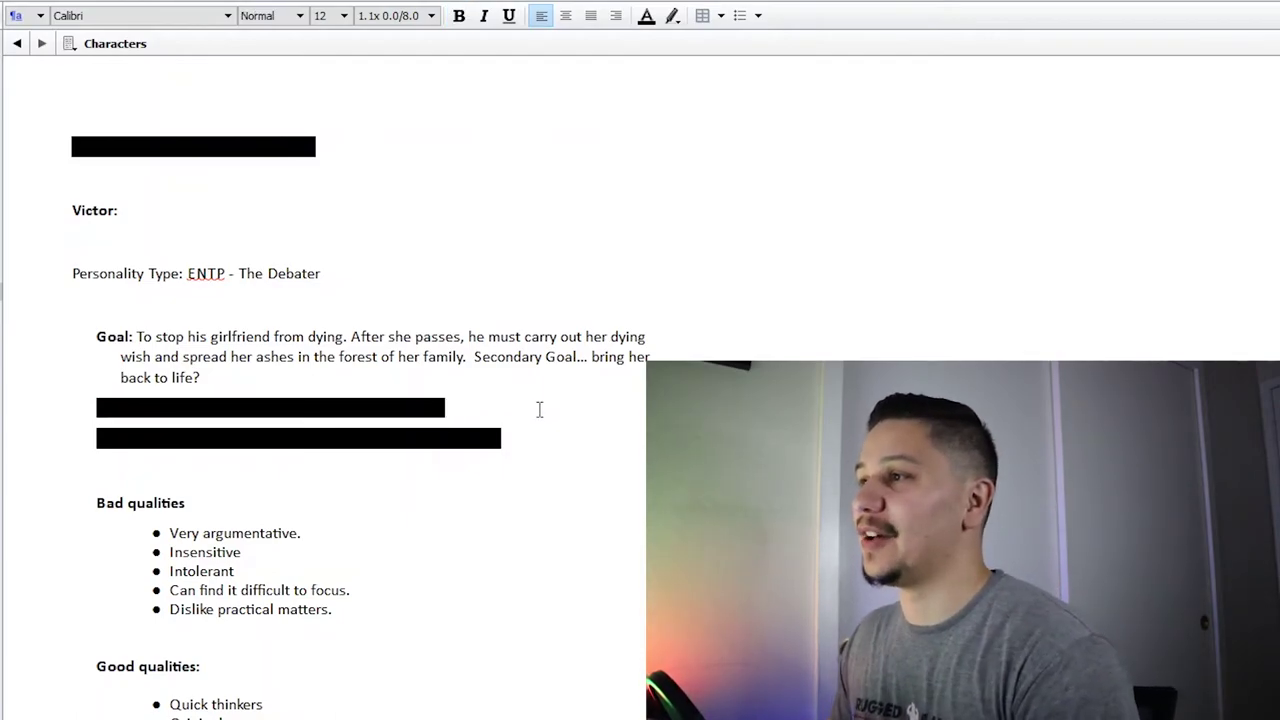
{"action": "left_click", "coordinate": [820, 305]}
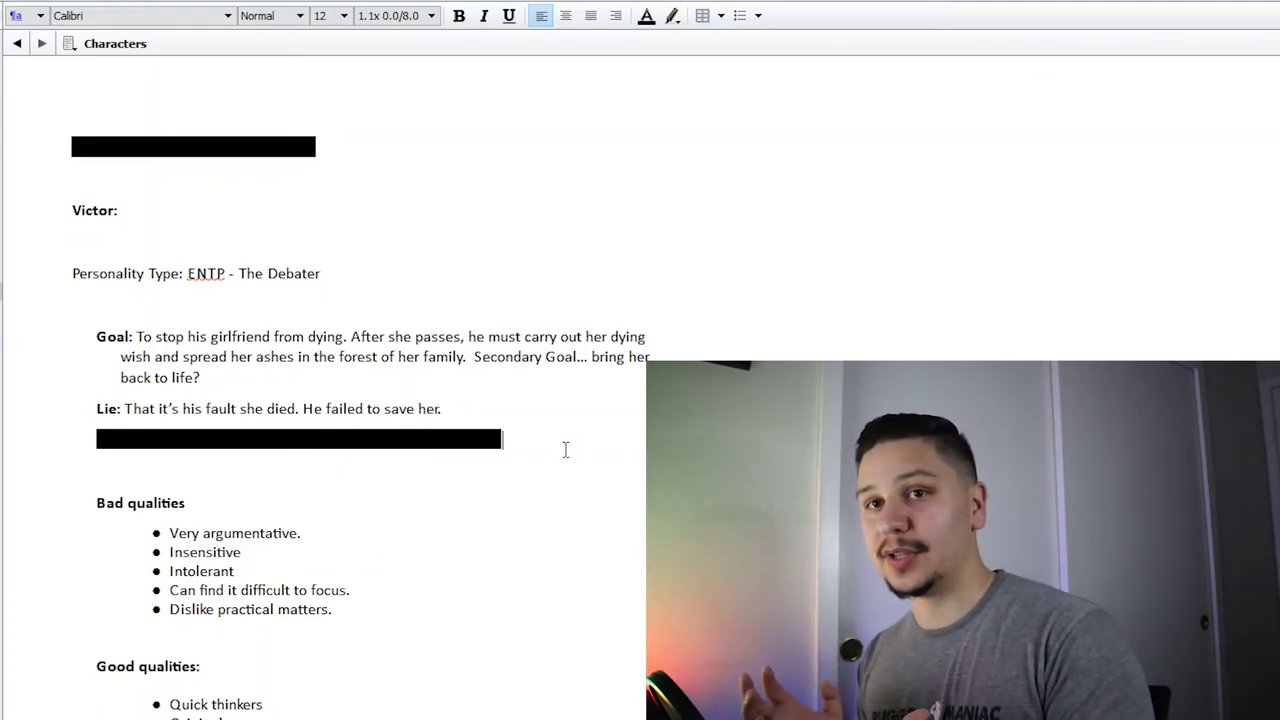
Remove the black highlight from the line directly below the Lie entry, just above the Bad qualities list
{"action": "left_click_drag", "start_coordinate": [537, 443], "coordinate": [28, 448]}
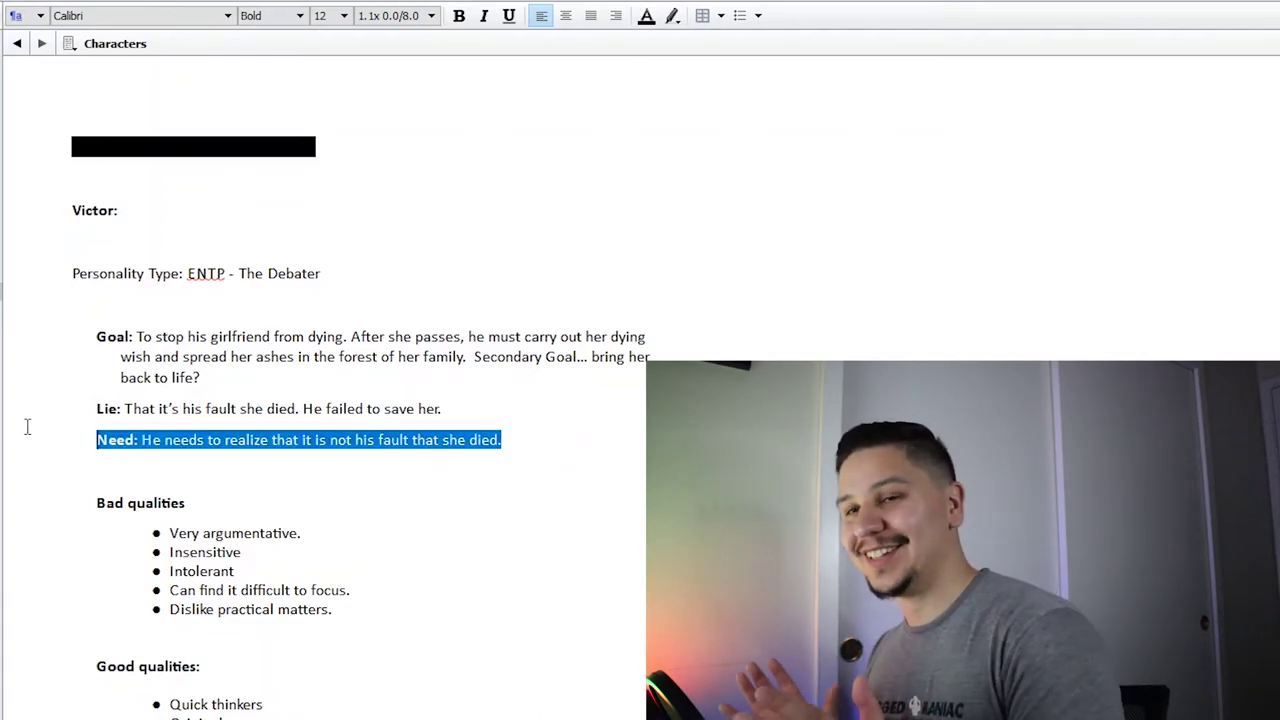
{"action": "left_click", "coordinate": [643, 450]}
{"action": "left_click", "coordinate": [455, 455]}
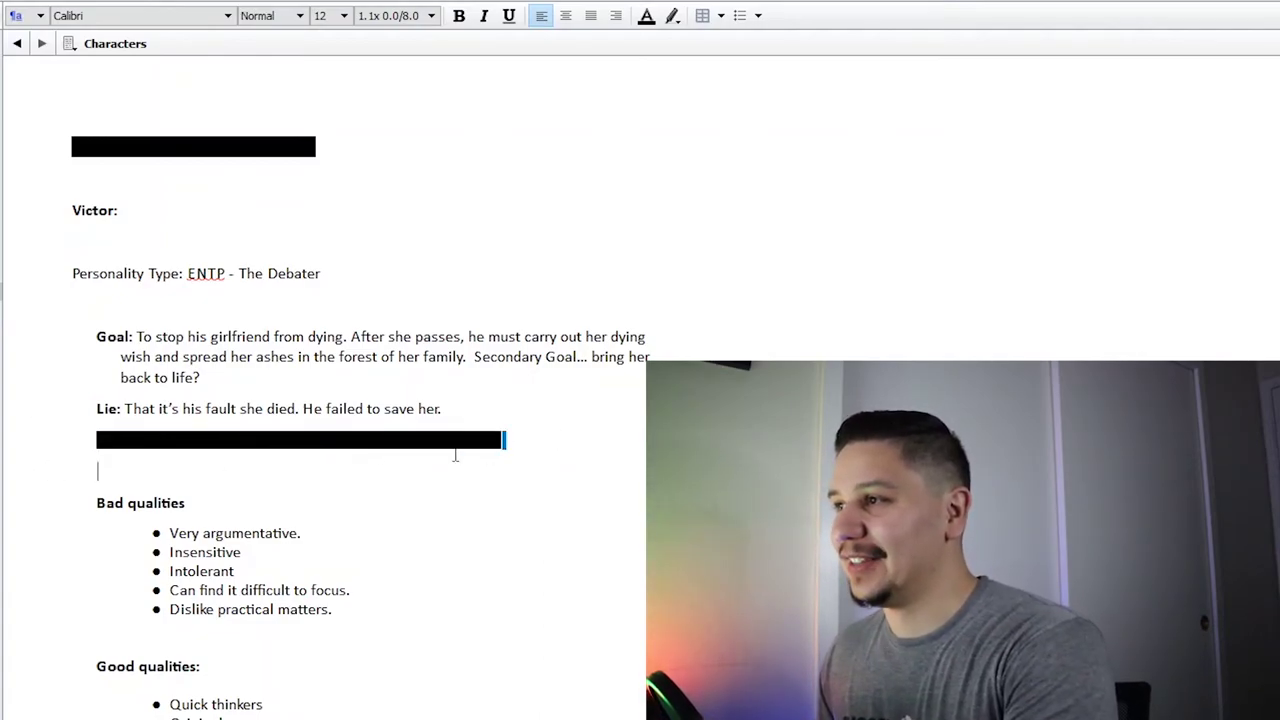
{"action": "left_click", "coordinate": [97, 440], "text": "shift"}
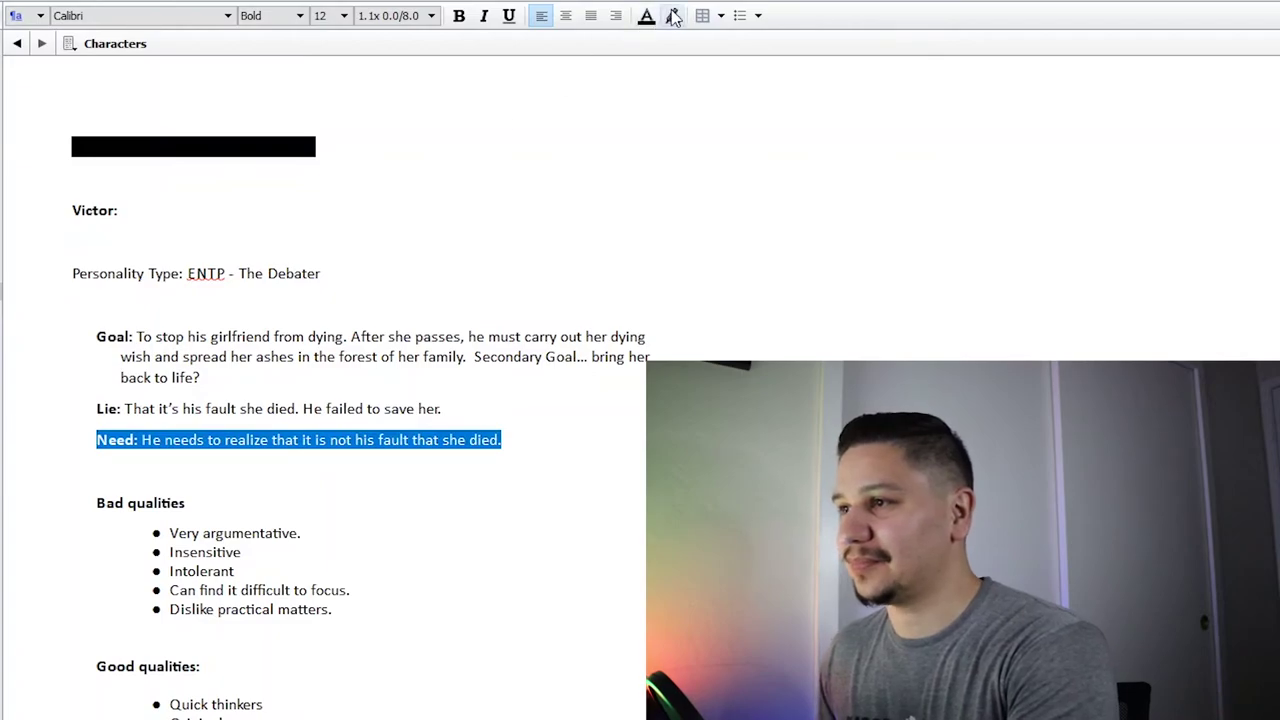
{"action": "left_click", "coordinate": [684, 318]}
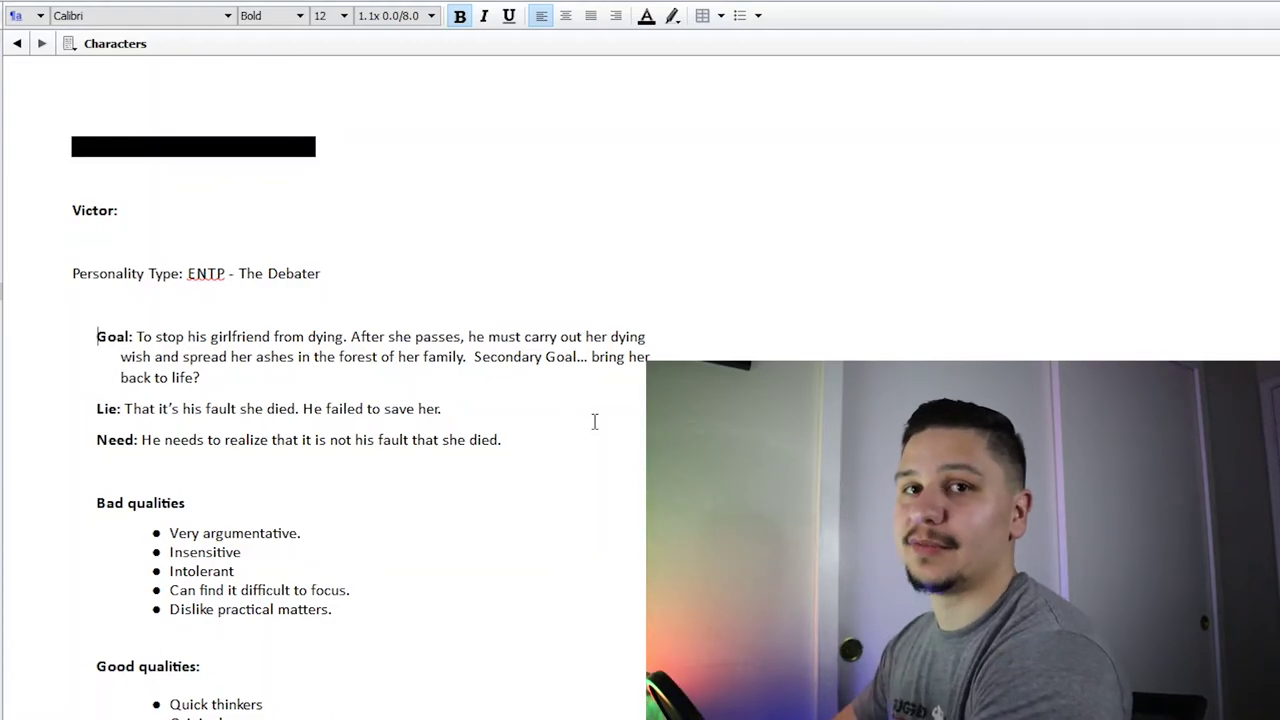
Go to the Antagonist section and remove the black highlight from the character's title line under the heading
{"action": "scroll", "coordinate": [360, 400], "scroll_direction": "up", "scroll_amount": 2}
{"action": "scroll", "coordinate": [360, 400], "scroll_direction": "down", "scroll_amount": 10}
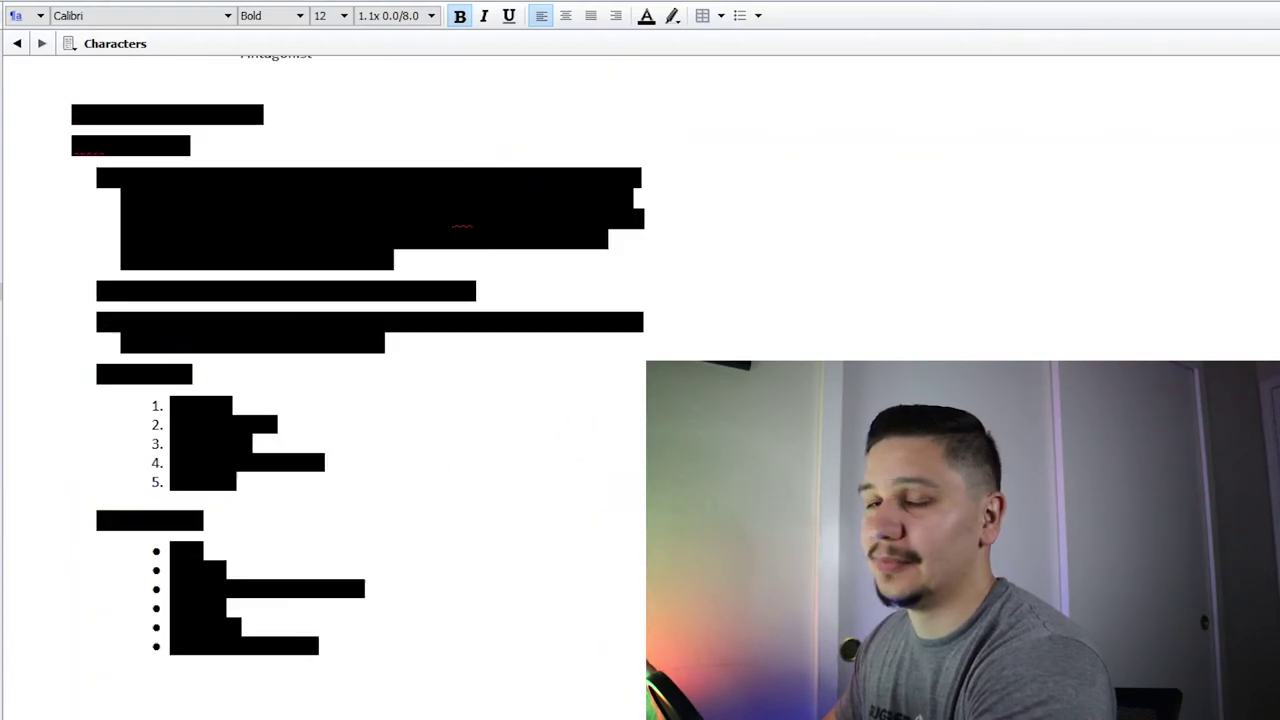
{"action": "scroll", "coordinate": [195, 155], "scroll_direction": "up", "scroll_amount": 2}
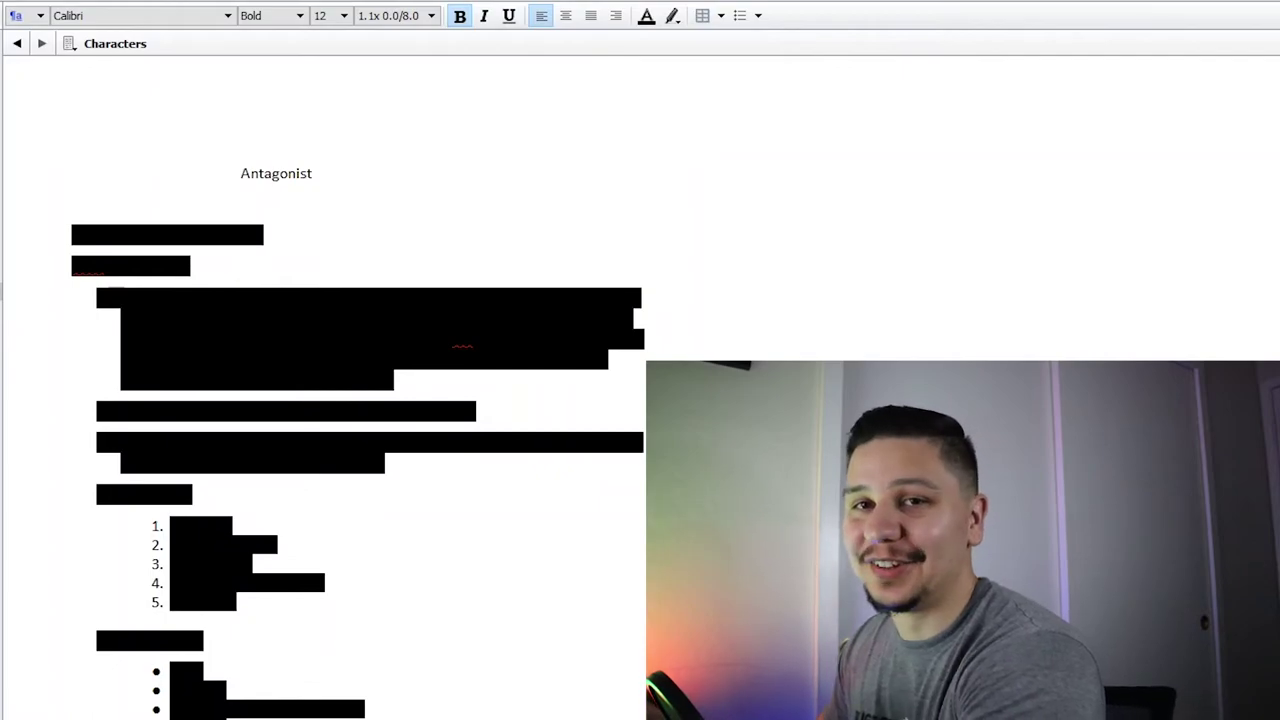
{"action": "scroll", "coordinate": [195, 155], "scroll_direction": "down", "scroll_amount": 1}
{"action": "left_click_drag", "start_coordinate": [286, 167], "coordinate": [30, 157]}
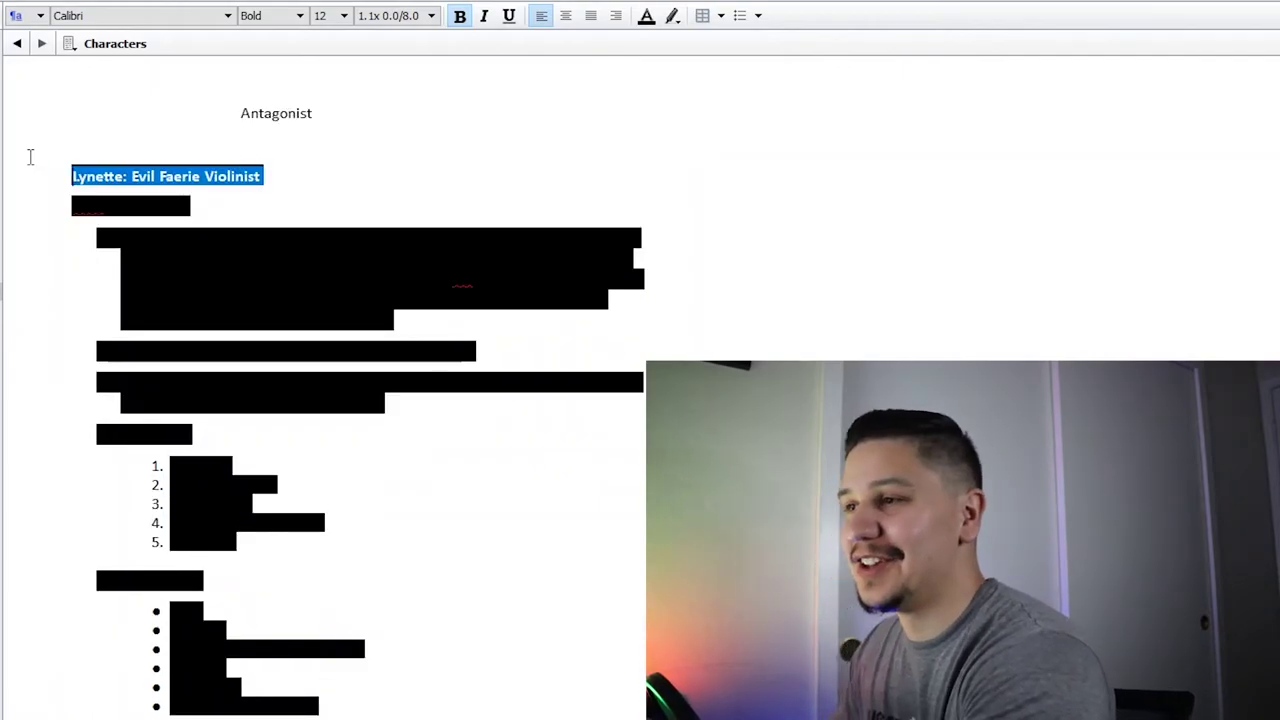
{"action": "left_click", "coordinate": [908, 220]}
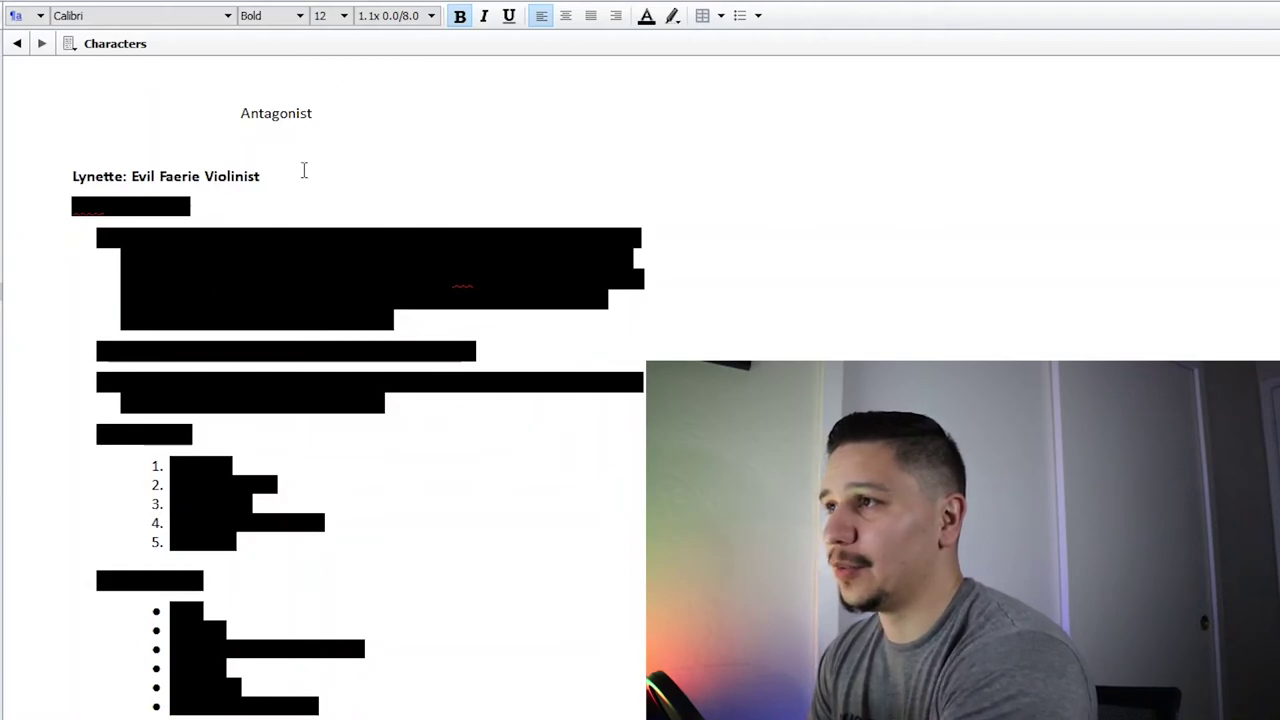
Remove the black highlight from the antagonist's personality type line and from the numbered and bulleted qualities lists with their headings
{"action": "left_click", "coordinate": [137, 195]}
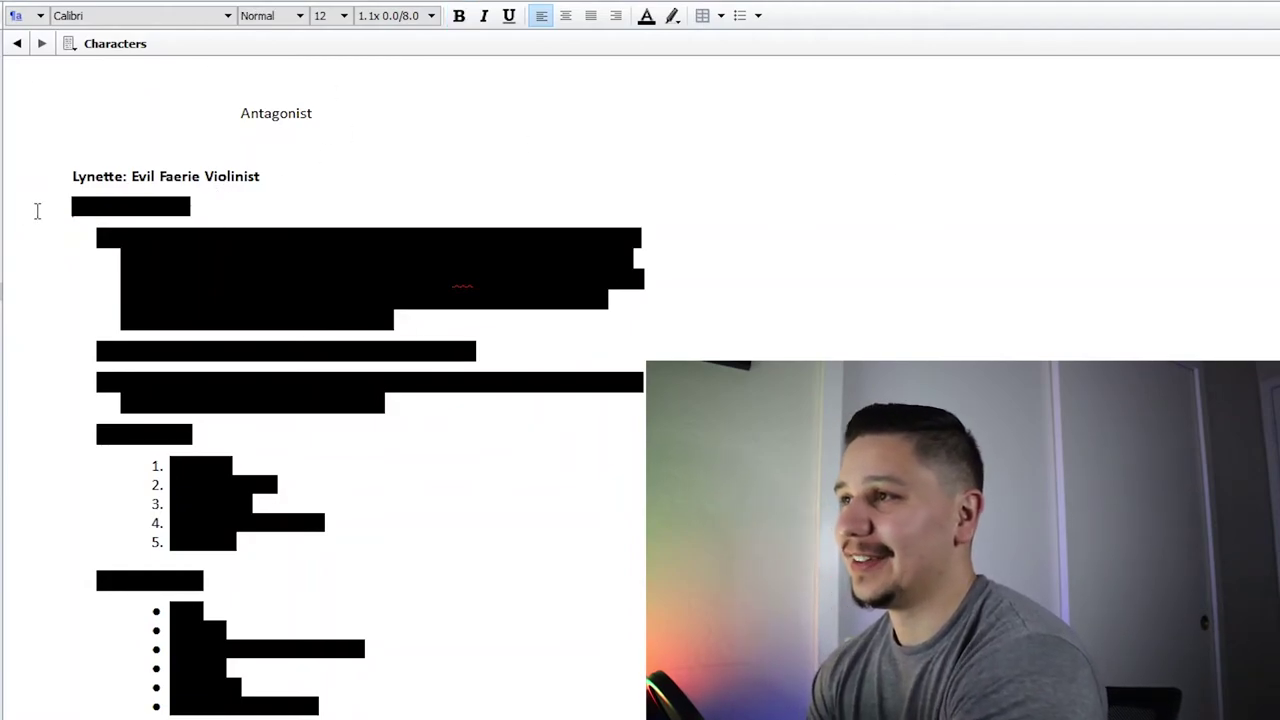
{"action": "left_click_drag", "start_coordinate": [37, 209], "coordinate": [203, 206]}
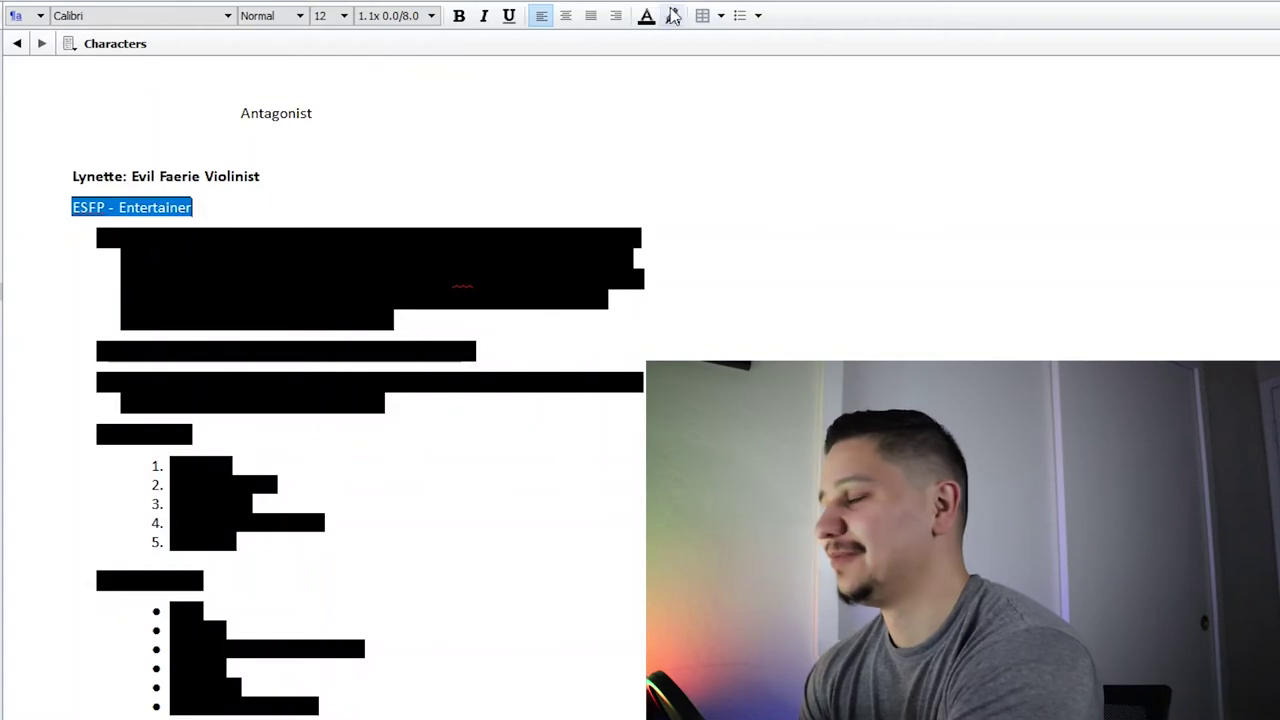
{"action": "left_click", "coordinate": [257, 206]}
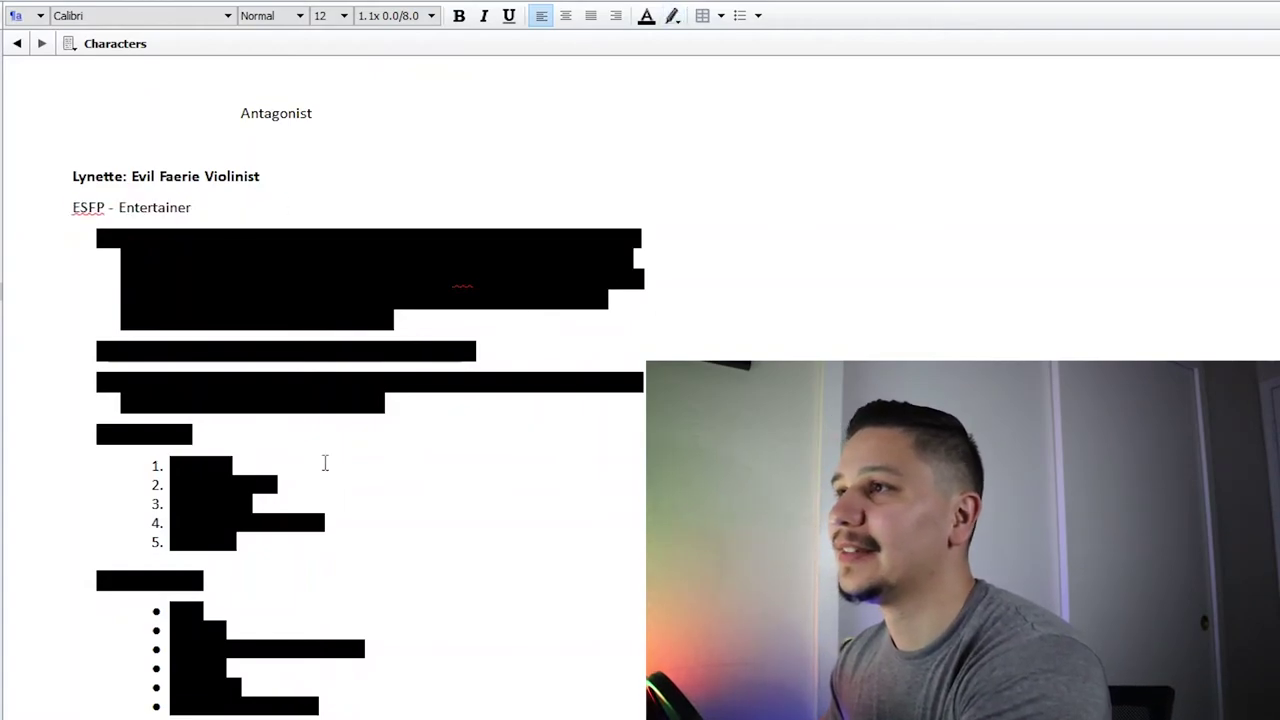
{"action": "left_click_drag", "start_coordinate": [322, 706], "coordinate": [30, 425]}
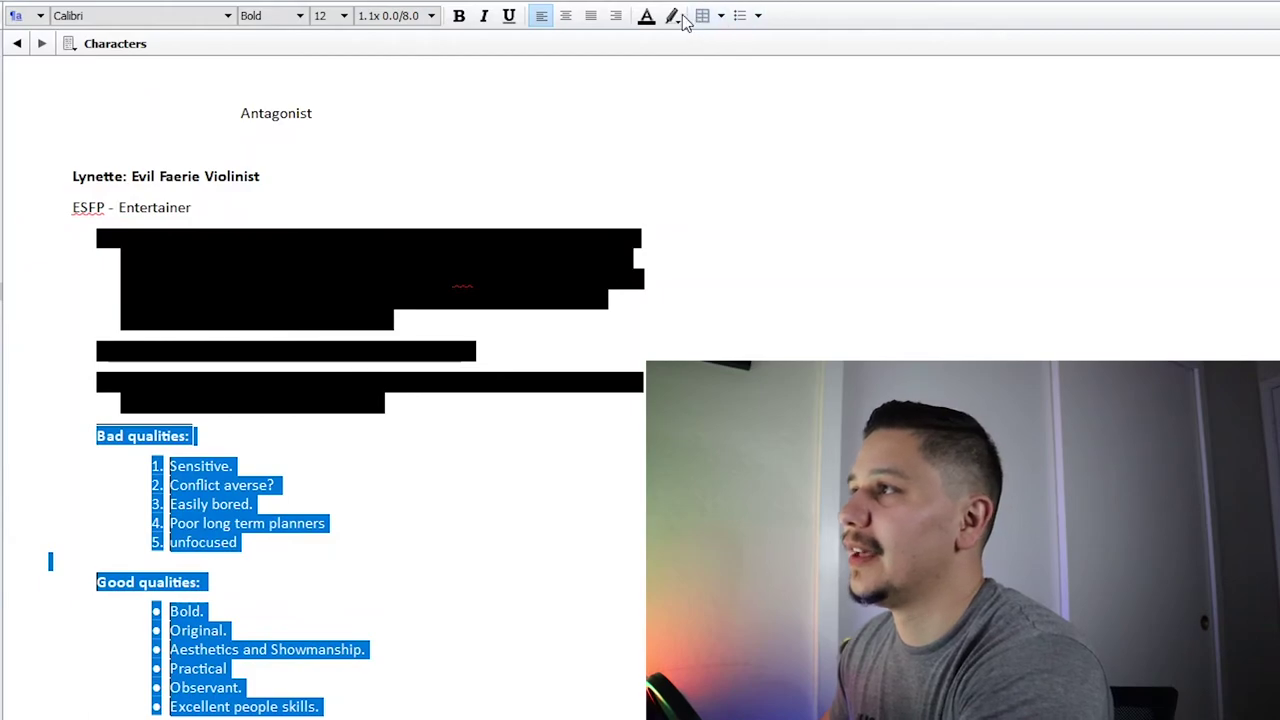
{"action": "left_click", "coordinate": [745, 535]}
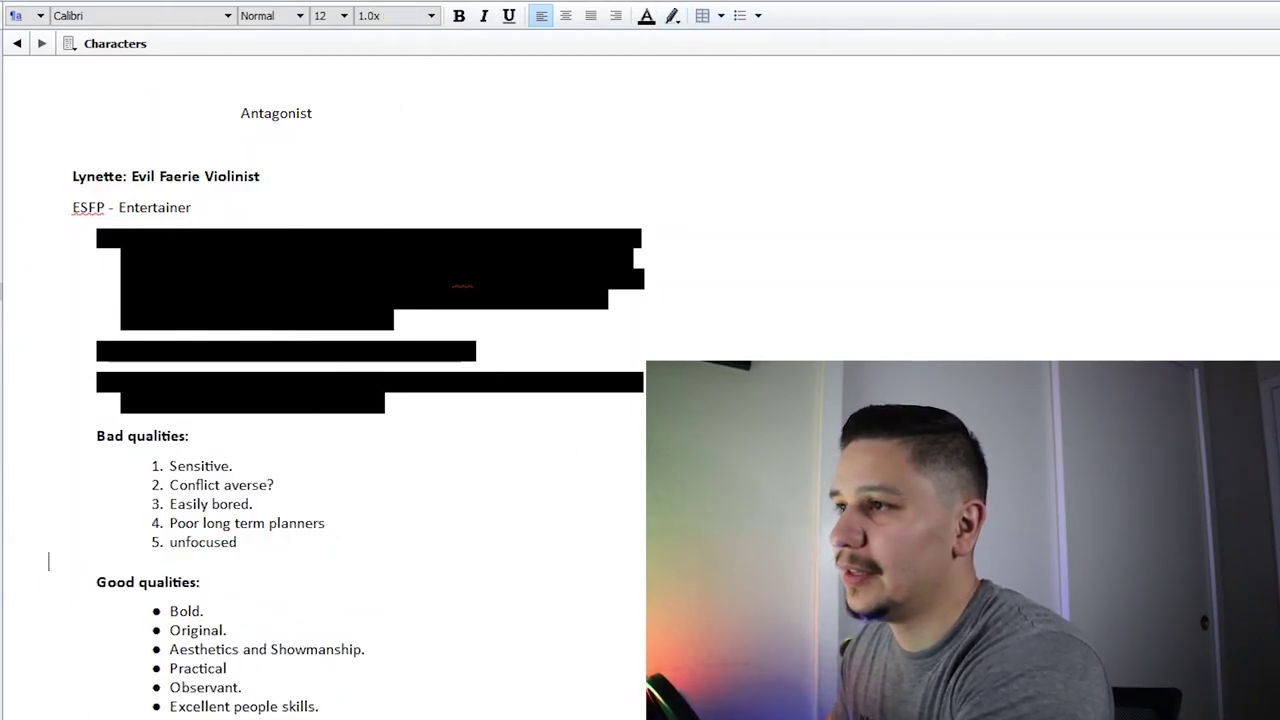
Remove the black highlight from the antagonist's five-line Goal paragraph and the two blacked-out entries below it
{"action": "left_click_drag", "start_coordinate": [412, 320], "coordinate": [57, 236]}
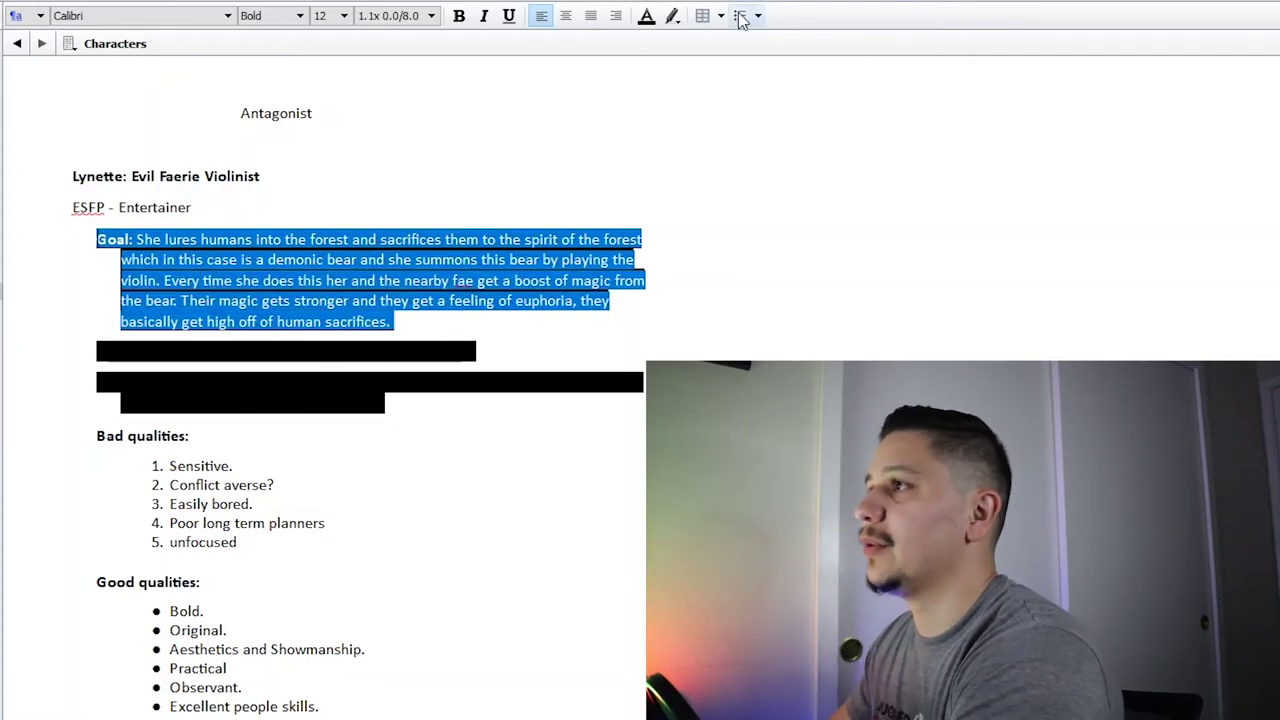
{"action": "left_click", "coordinate": [748, 275]}
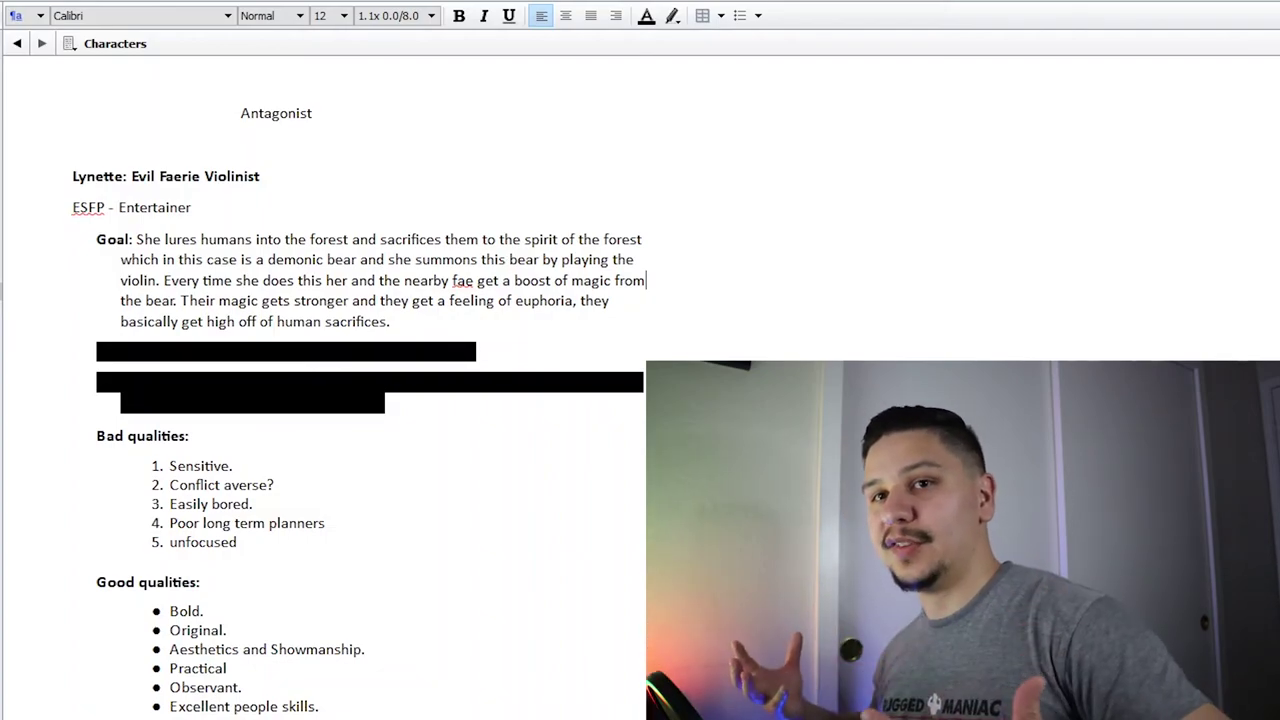
{"action": "left_click_drag", "start_coordinate": [491, 349], "coordinate": [96, 365]}
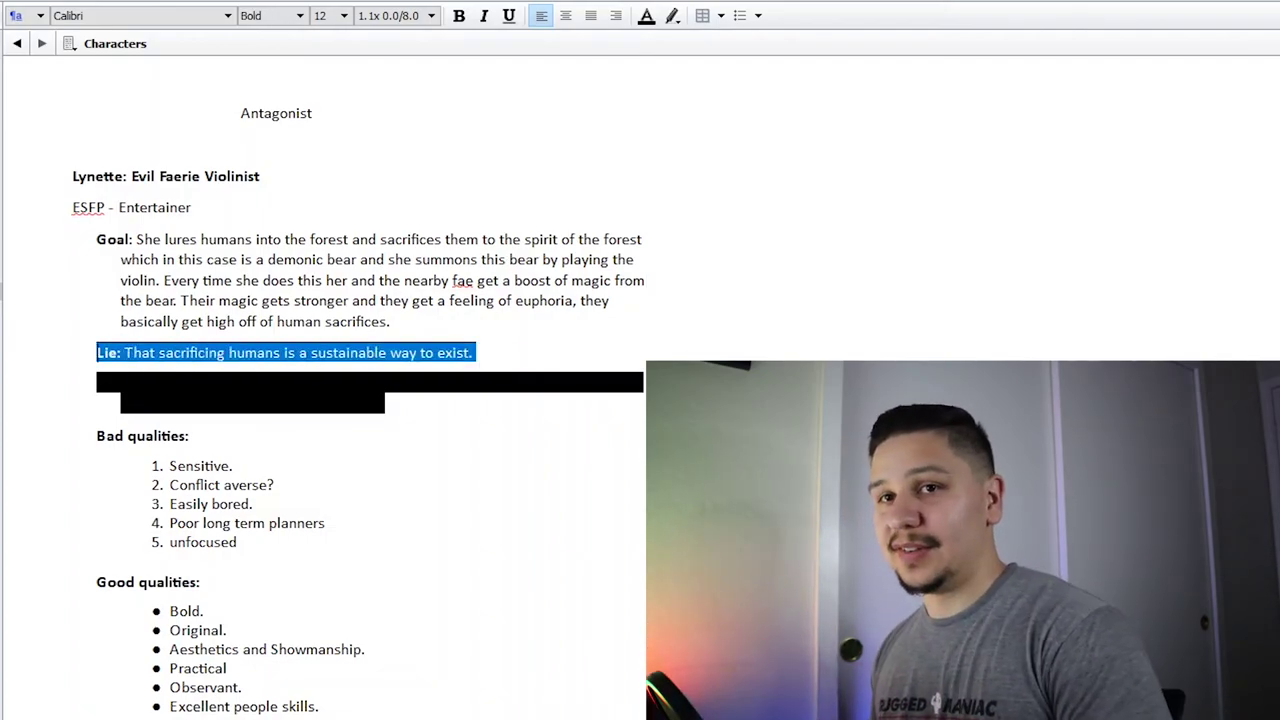
{"action": "left_click", "coordinate": [717, 269]}
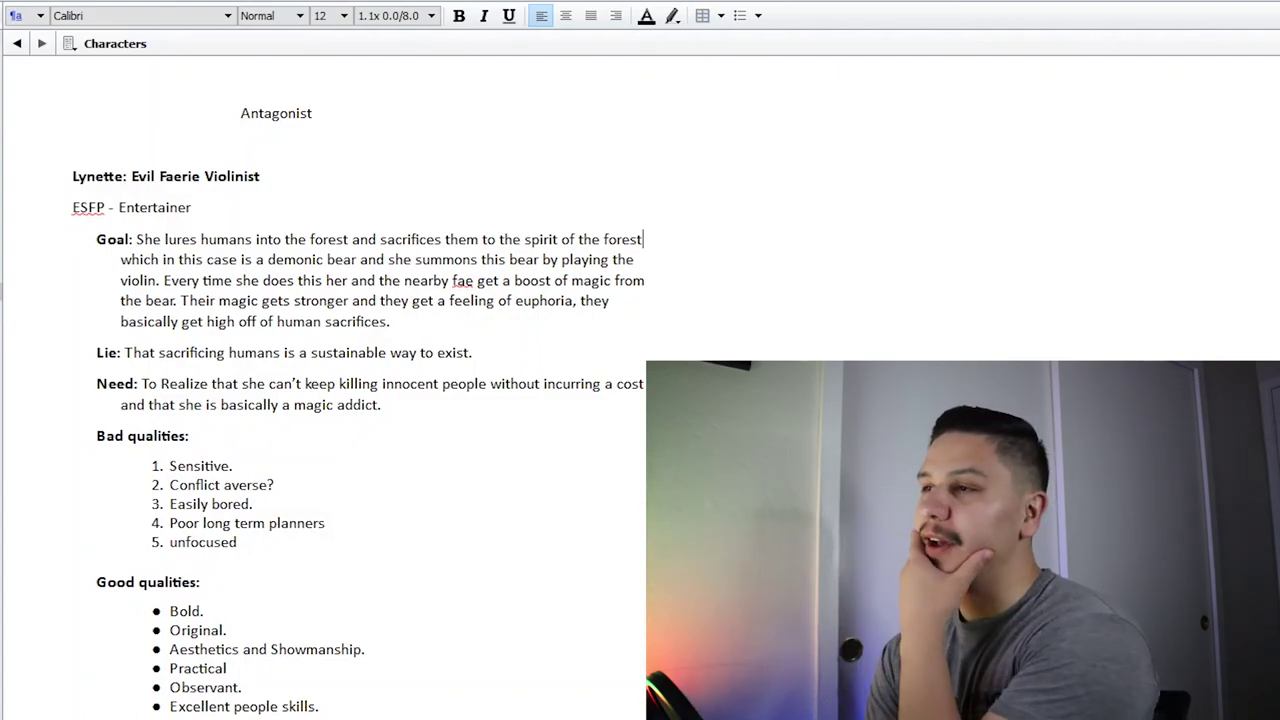
{"action": "key", "text": "ctrl+Down"}
{"action": "key", "text": "ctrl+Down"}
{"action": "key", "text": "ctrl+Down"}
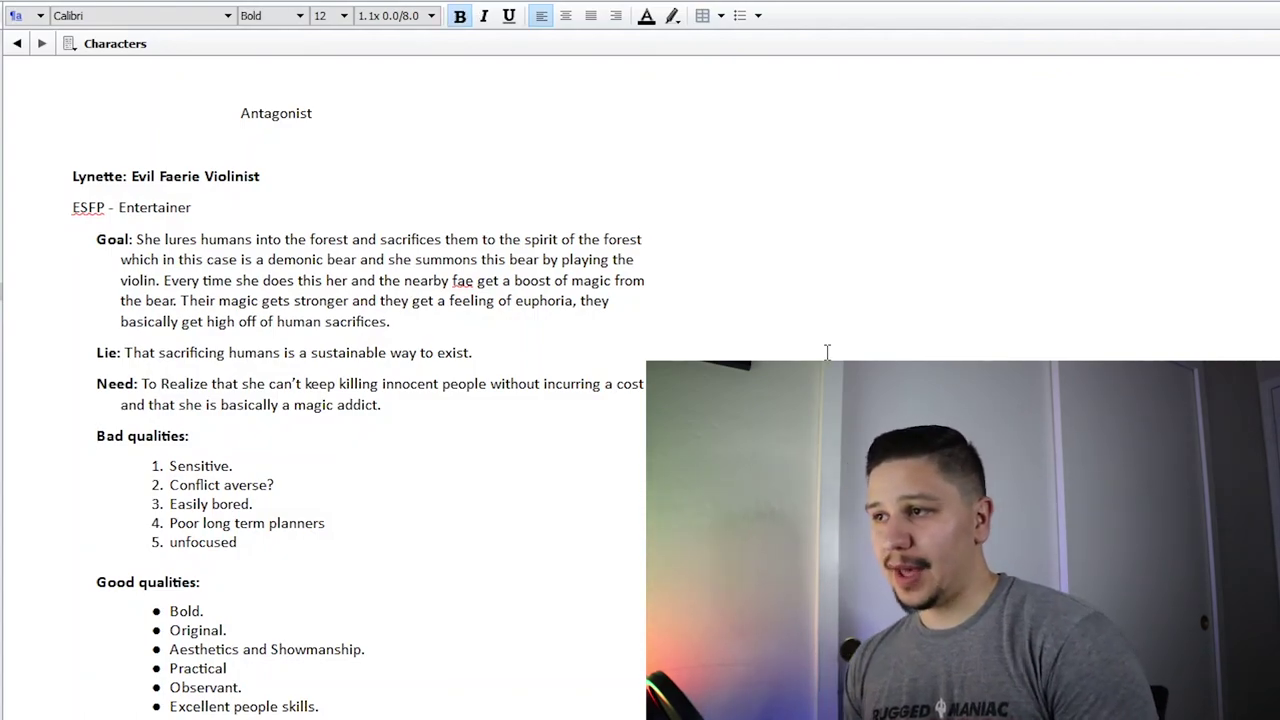